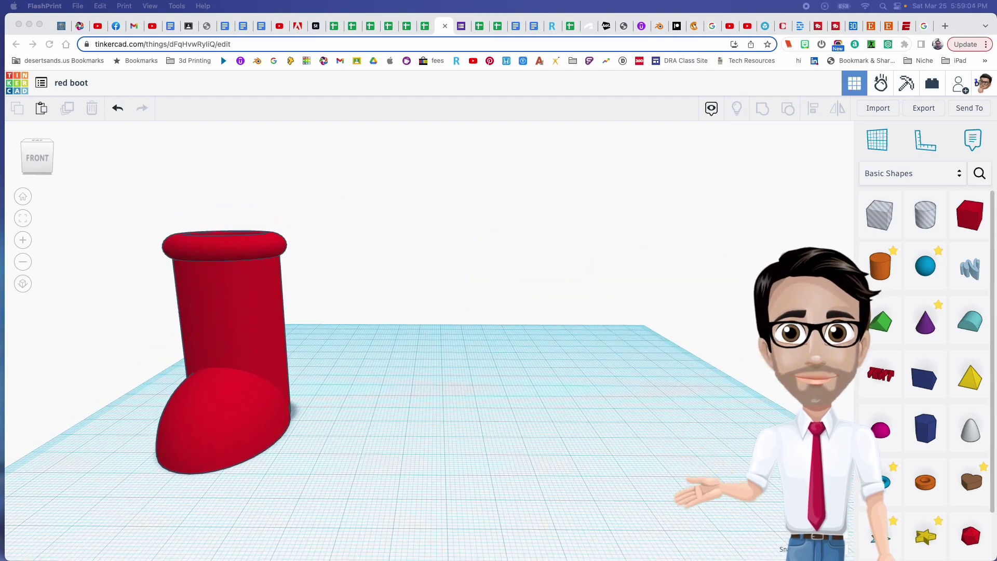
Step: Add a cylinder to the workplane and smooth it to 64 sides
{"action": "left_click", "coordinate": [890, 271]}
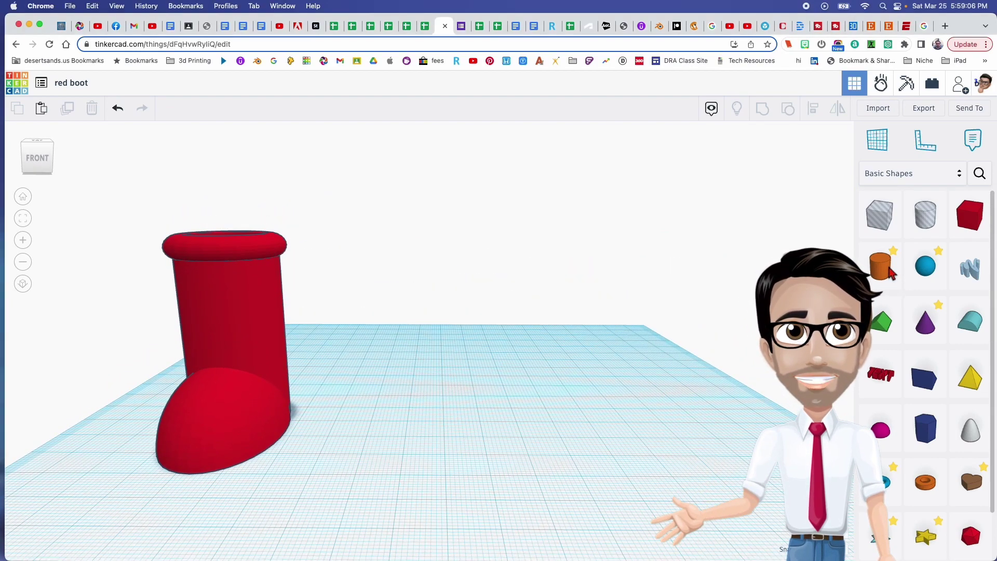
{"action": "left_click_drag", "start_coordinate": [890, 272], "coordinate": [512, 442]}
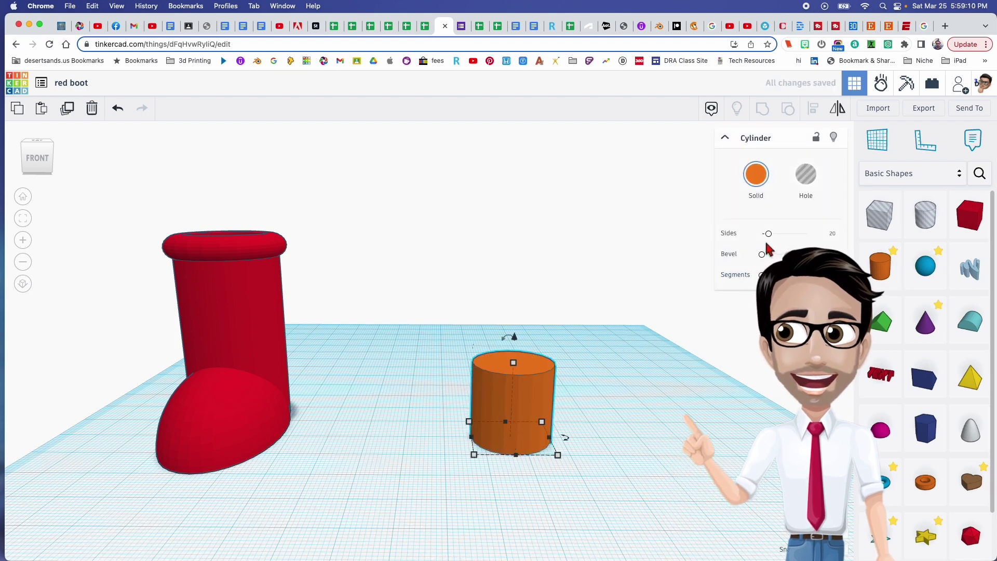
{"action": "left_click_drag", "start_coordinate": [768, 233], "coordinate": [807, 233]}
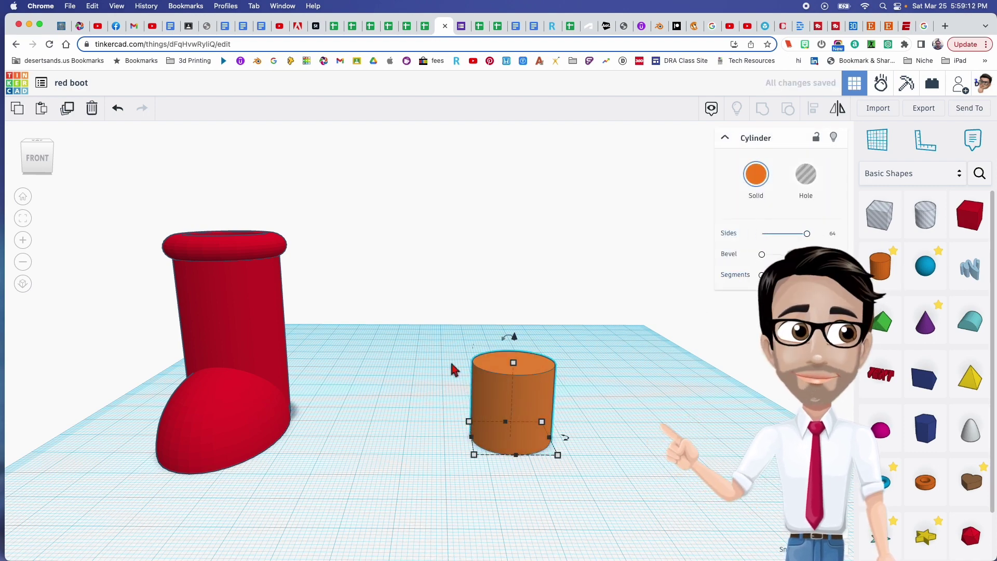
Step: Match the reference boot by making the cylinder 50 mm tall, then drop a torus beside it
{"action": "left_click", "coordinate": [227, 328]}
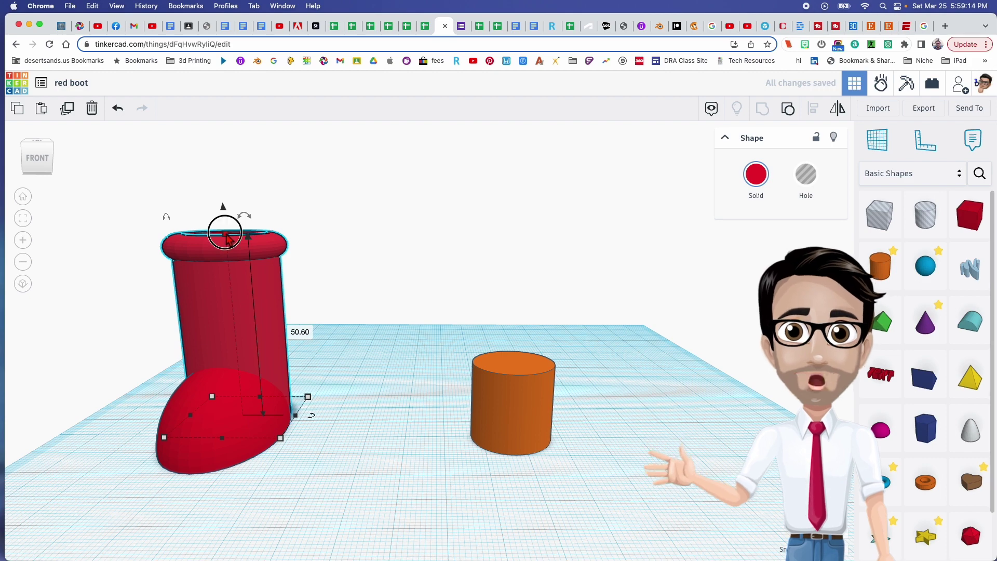
{"action": "left_click", "coordinate": [478, 391]}
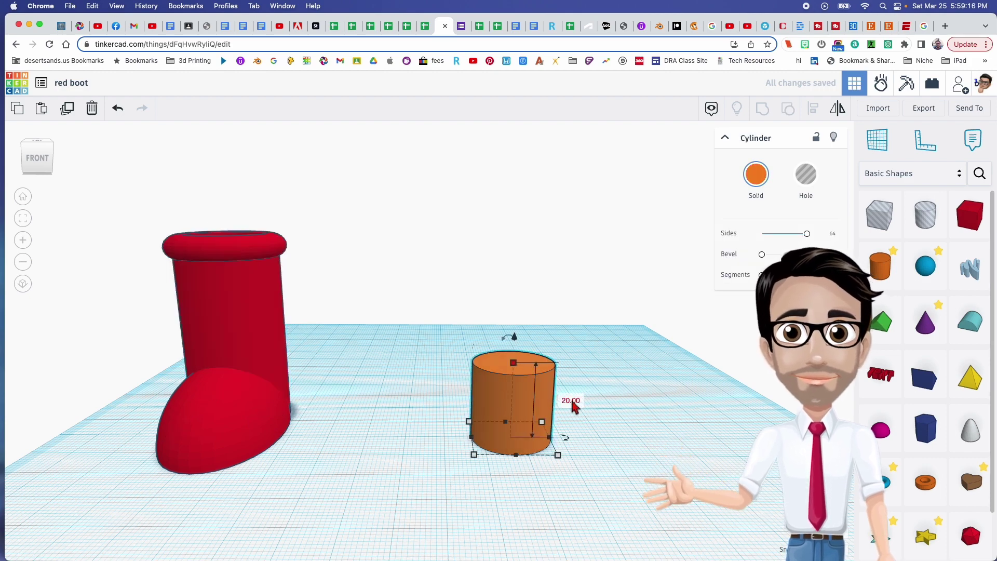
{"action": "left_click", "coordinate": [576, 401]}
{"action": "type", "text": "50"}
{"action": "key", "text": "Return"}
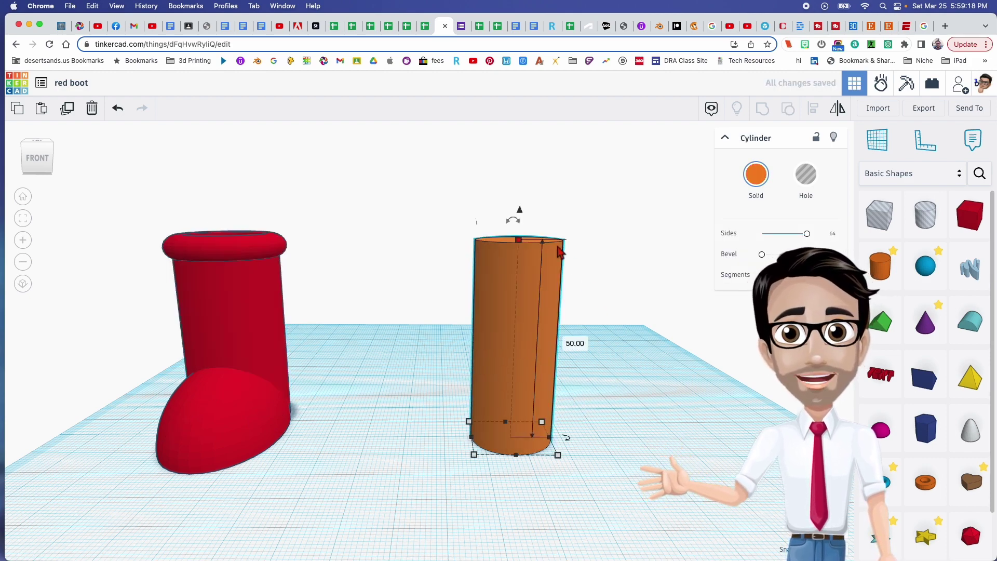
{"action": "mouse_move", "coordinate": [534, 312]}
{"action": "right_mouse_down"}
{"action": "mouse_move", "coordinate": [507, 313]}
{"action": "mouse_move", "coordinate": [534, 327]}
{"action": "right_mouse_up"}
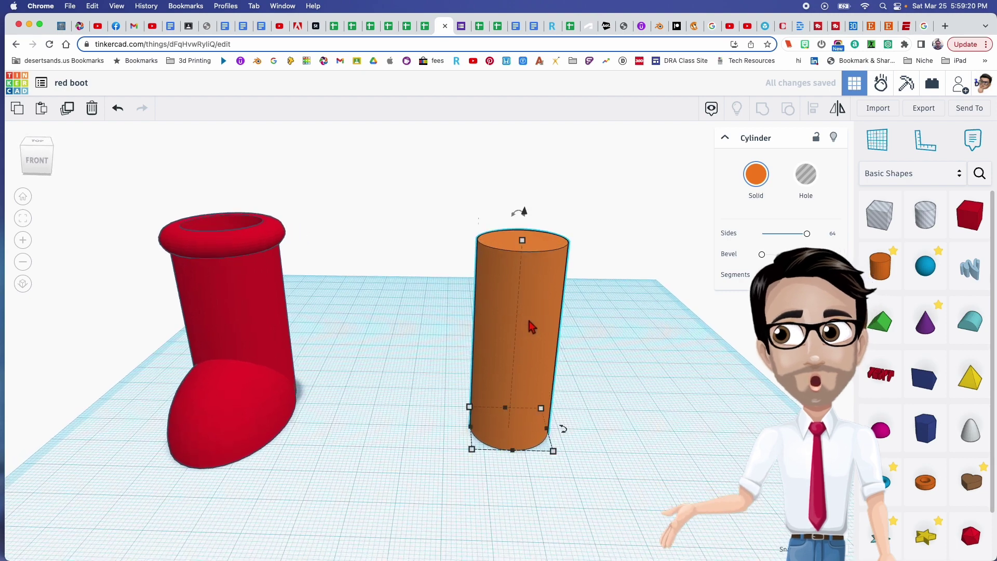
{"action": "left_click_drag", "start_coordinate": [883, 482], "coordinate": [603, 452]}
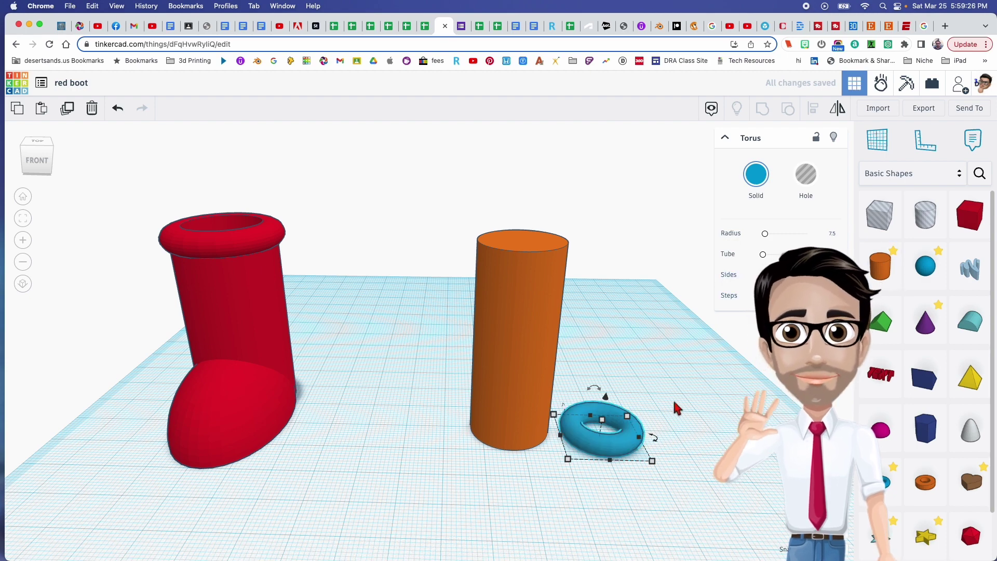
Step: Move the torus to the cylinder's base, stretch it to 6 mm tall, and select both shapes
{"action": "left_click_drag", "start_coordinate": [629, 445], "coordinate": [540, 447]}
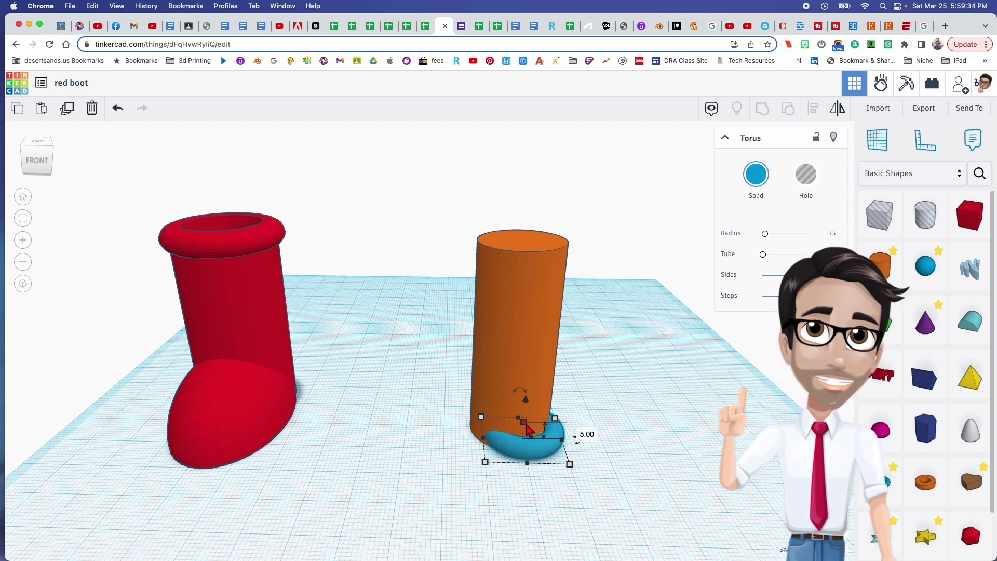
{"action": "left_click_drag", "start_coordinate": [524, 429], "coordinate": [527, 423]}
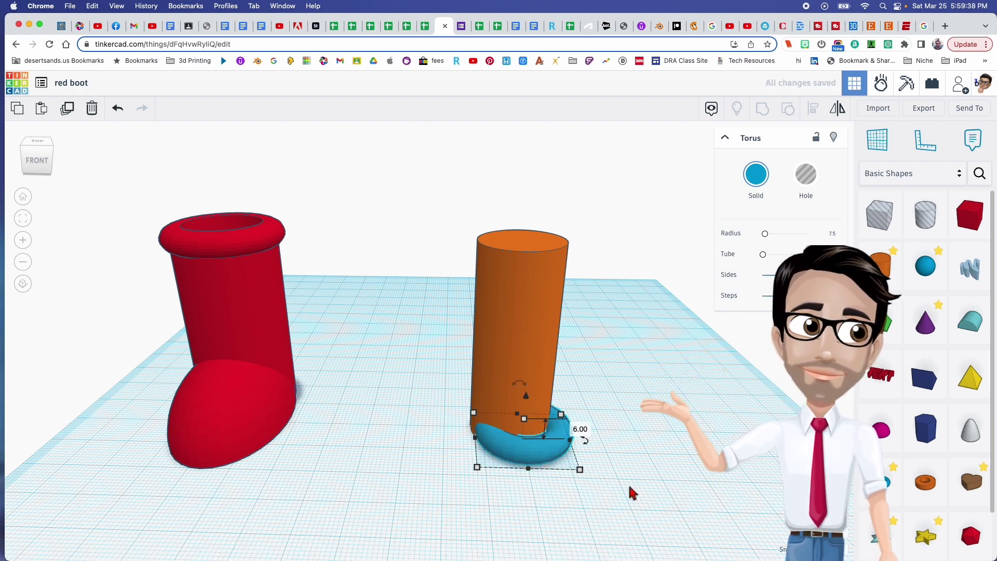
{"action": "left_click_drag", "start_coordinate": [439, 401], "coordinate": [549, 471]}
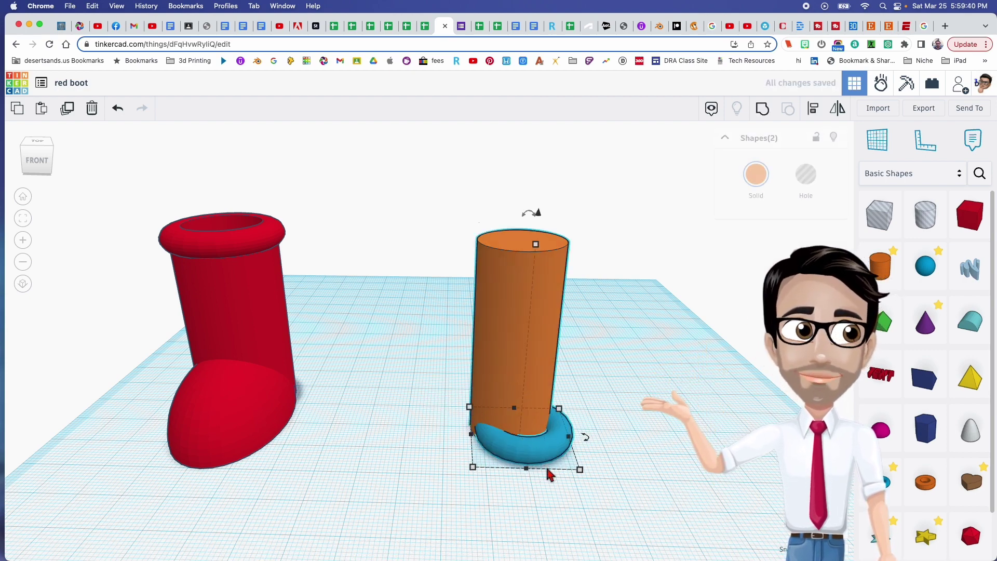
Step: Centre-align the cylinder and torus on both axes, lifting the torus to the cylinder top
{"action": "left_click_drag", "start_coordinate": [445, 390], "coordinate": [545, 465]}
{"action": "key", "text": "l"}
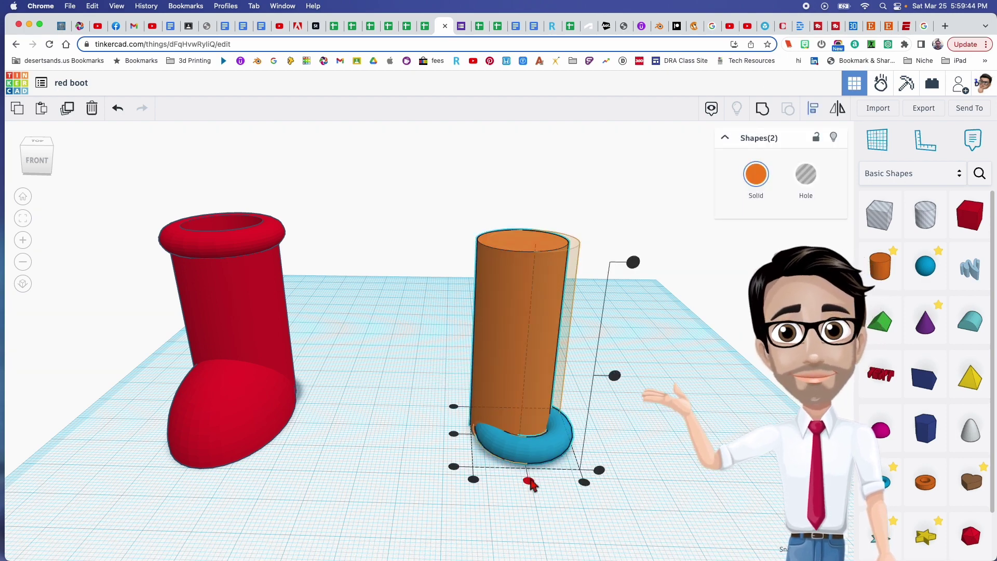
{"action": "left_click", "coordinate": [529, 480]}
{"action": "left_click", "coordinate": [456, 466]}
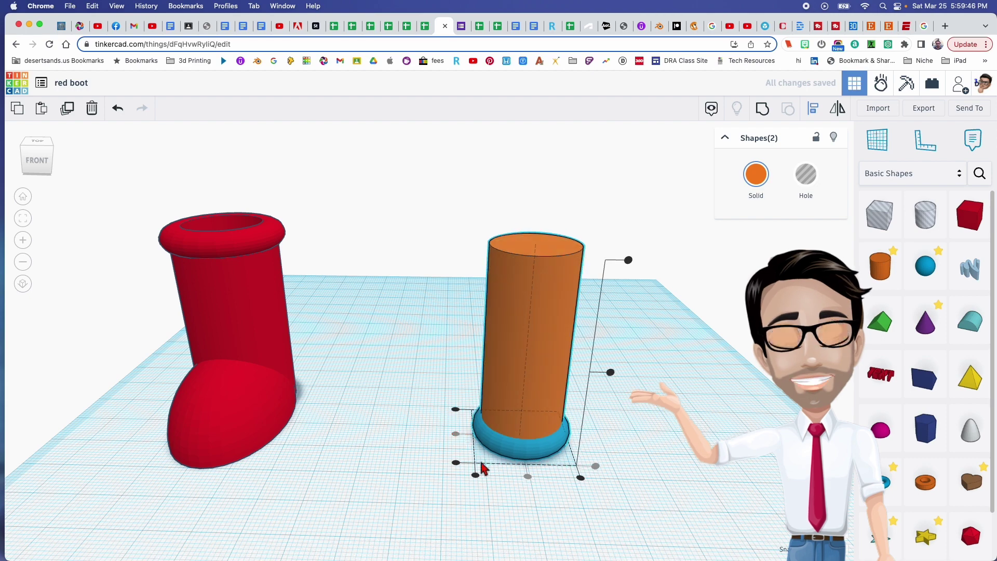
{"action": "left_click", "coordinate": [629, 261]}
{"action": "left_click", "coordinate": [638, 292]}
Step: Nudge the torus rim slightly upward and orbit to check its fit
{"action": "right_click_drag", "start_coordinate": [639, 300], "coordinate": [542, 240]}
{"action": "scroll", "coordinate": [556, 283], "scroll_direction": "up", "scroll_amount": 5}
{"action": "left_click", "coordinate": [540, 239]}
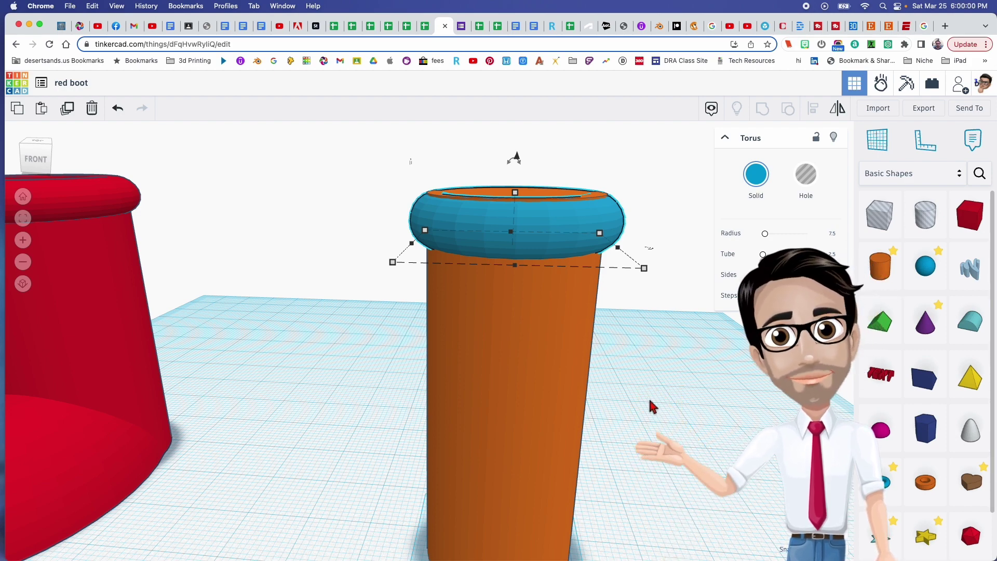
{"action": "scroll", "coordinate": [652, 404], "scroll_direction": "up", "scroll_amount": 2}
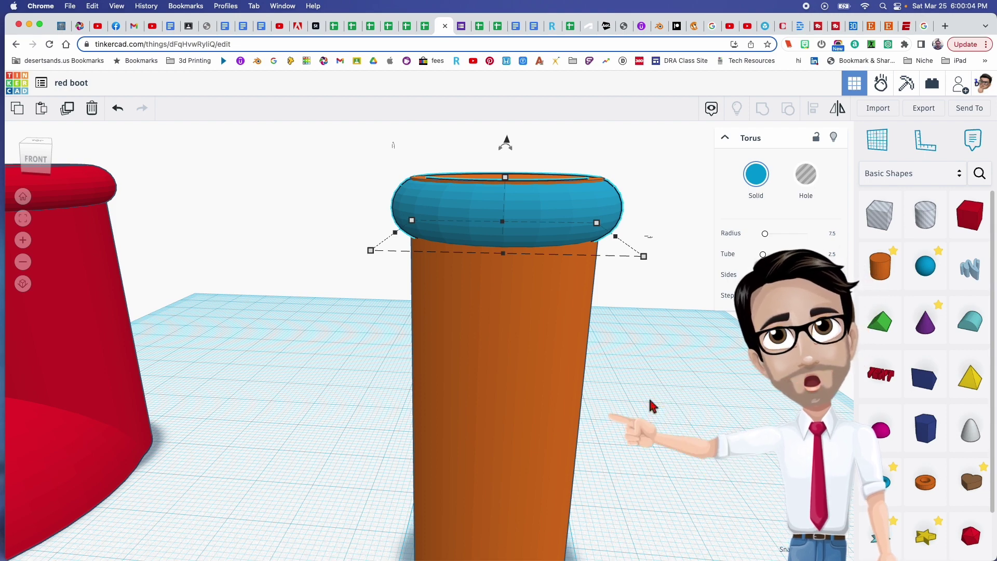
{"action": "key", "text": "ctrl+Up"}
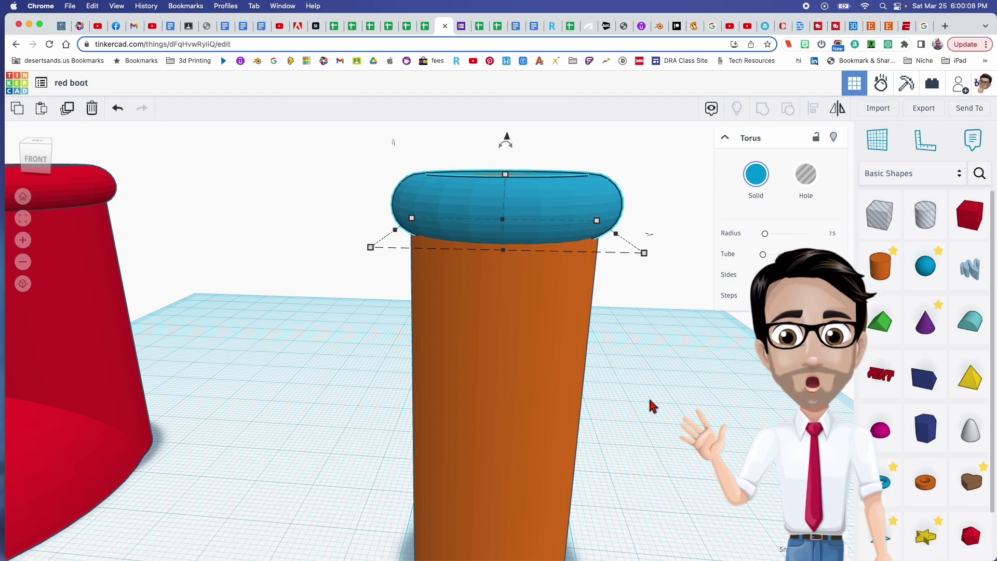
{"action": "scroll", "coordinate": [651, 404], "scroll_direction": "down", "scroll_amount": 5}
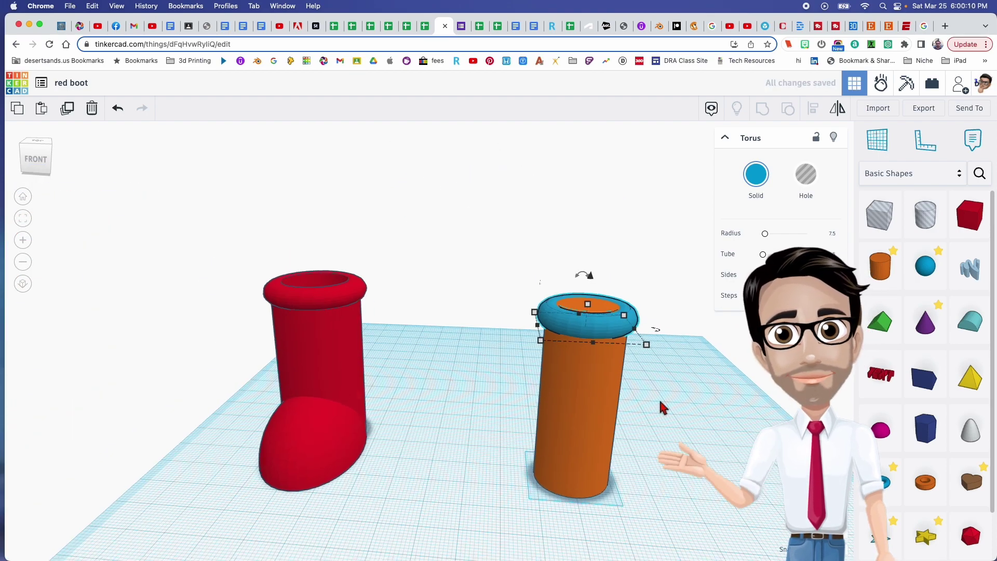
{"action": "right_click_drag", "start_coordinate": [614, 368], "coordinate": [586, 318]}
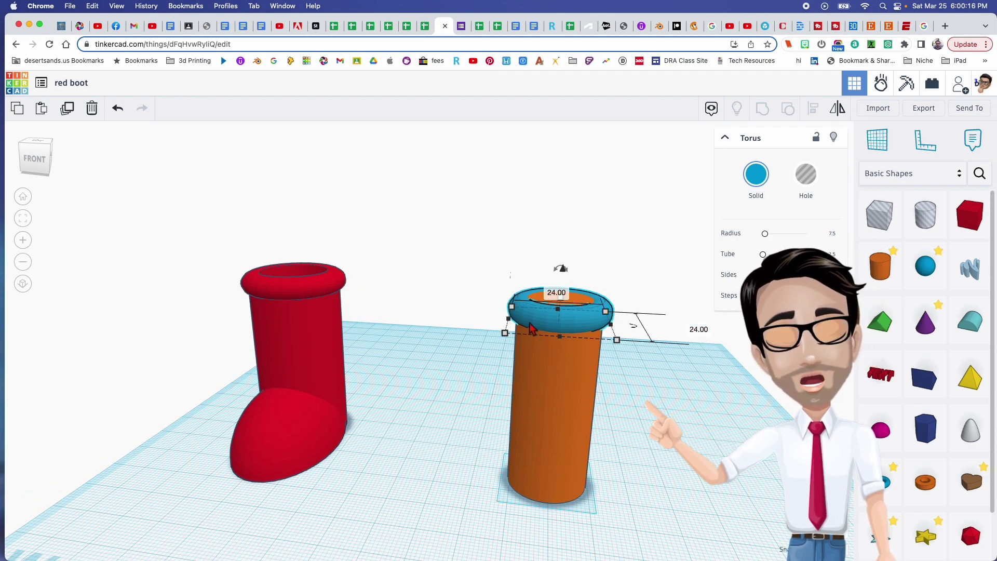
{"action": "right_click_drag", "start_coordinate": [566, 405], "coordinate": [307, 387]}
Step: Place a half sphere in front of the cylinder
{"action": "left_click", "coordinate": [307, 387]}
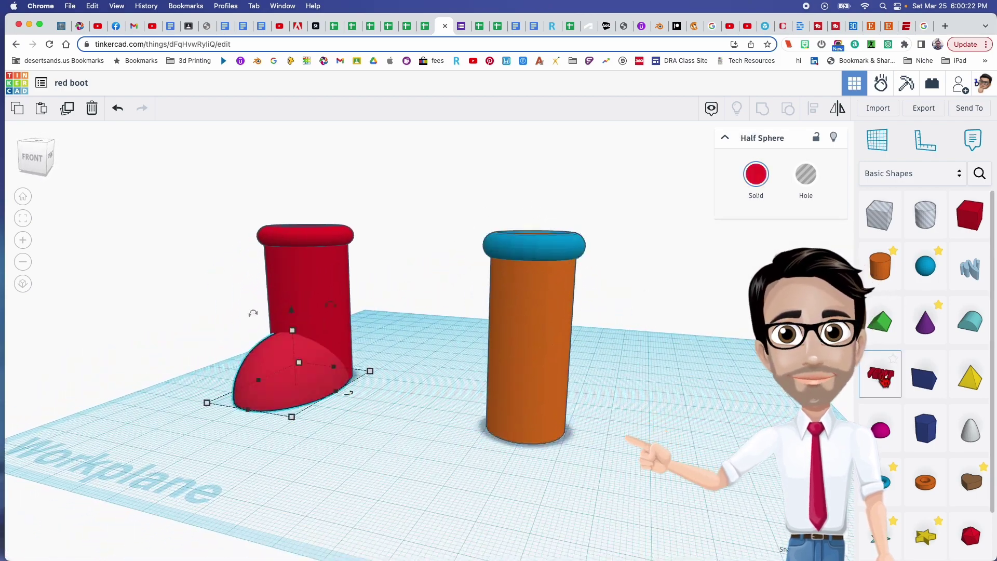
{"action": "key", "text": "Escape"}
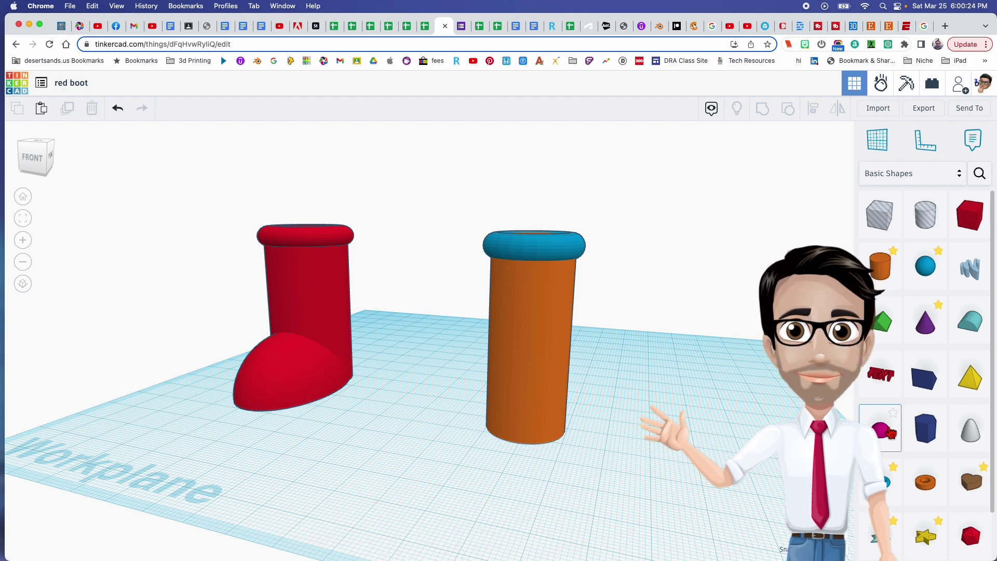
{"action": "left_click_drag", "start_coordinate": [777, 424], "coordinate": [513, 469]}
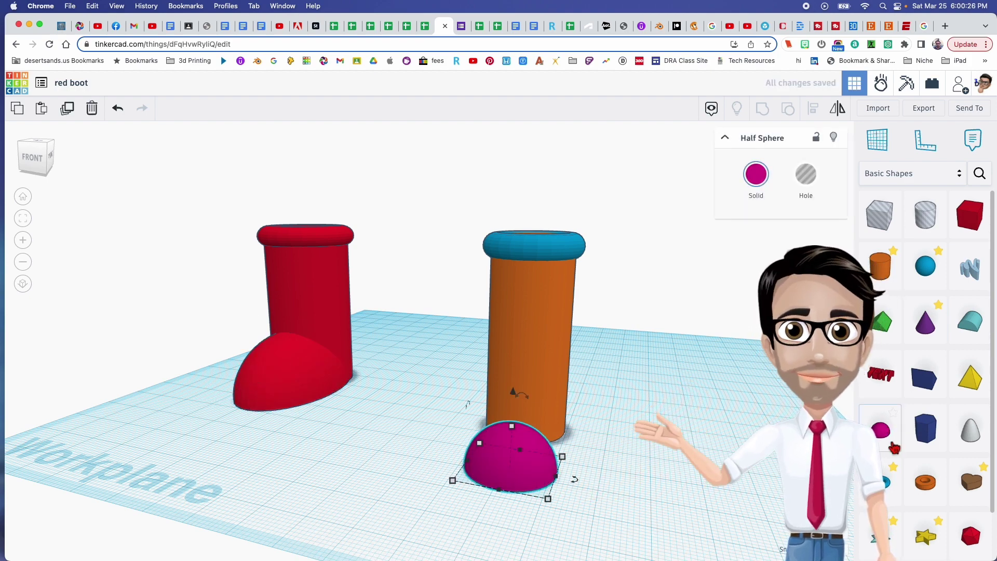
{"action": "right_click_drag", "start_coordinate": [696, 439], "coordinate": [249, 494]}
Step: Compare with the reference toe and set the half sphere's length to 46 mm
{"action": "left_click", "coordinate": [299, 376]}
{"action": "left_click", "coordinate": [263, 399]}
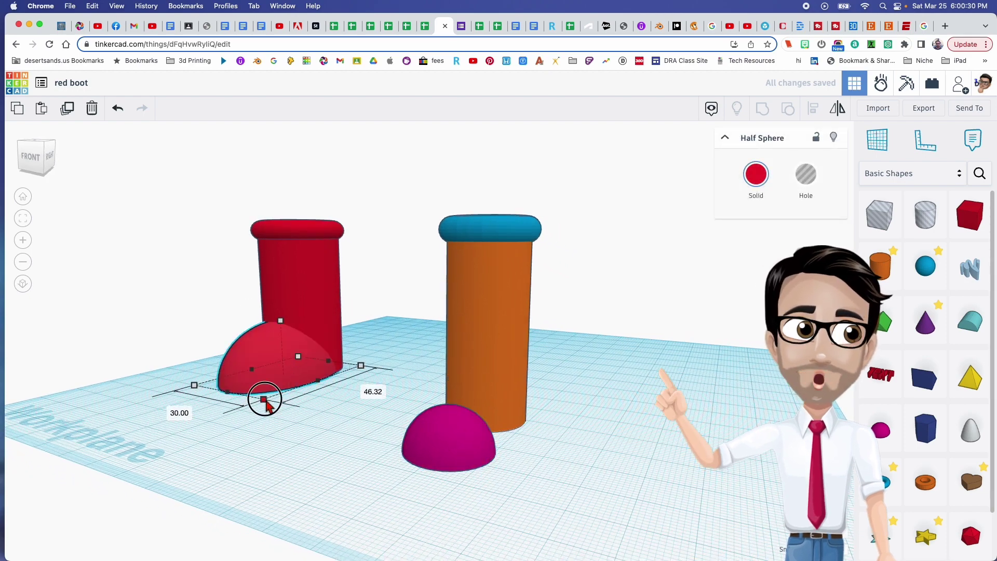
{"action": "left_click", "coordinate": [449, 439]}
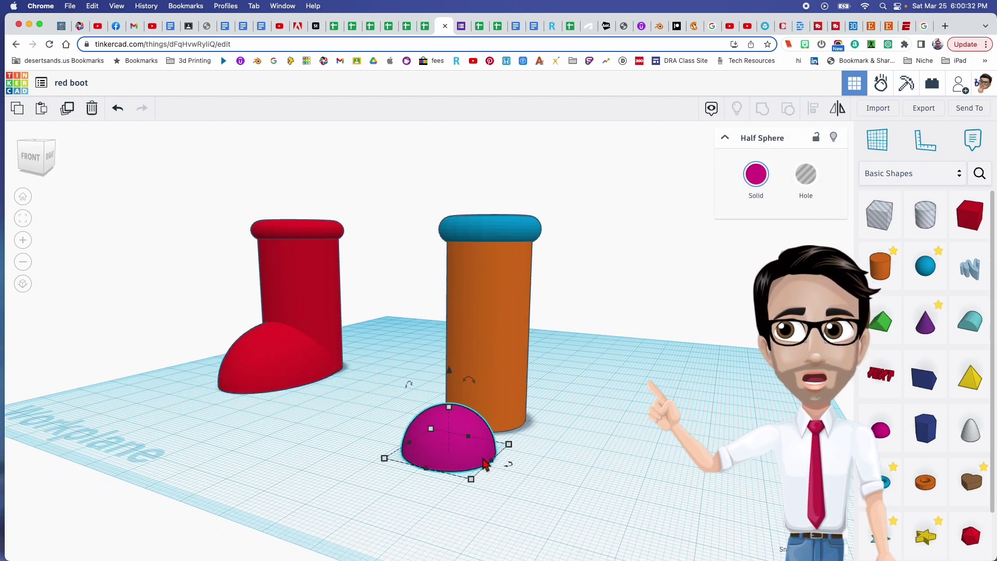
{"action": "left_click", "coordinate": [509, 445]}
{"action": "type", "text": "4"}
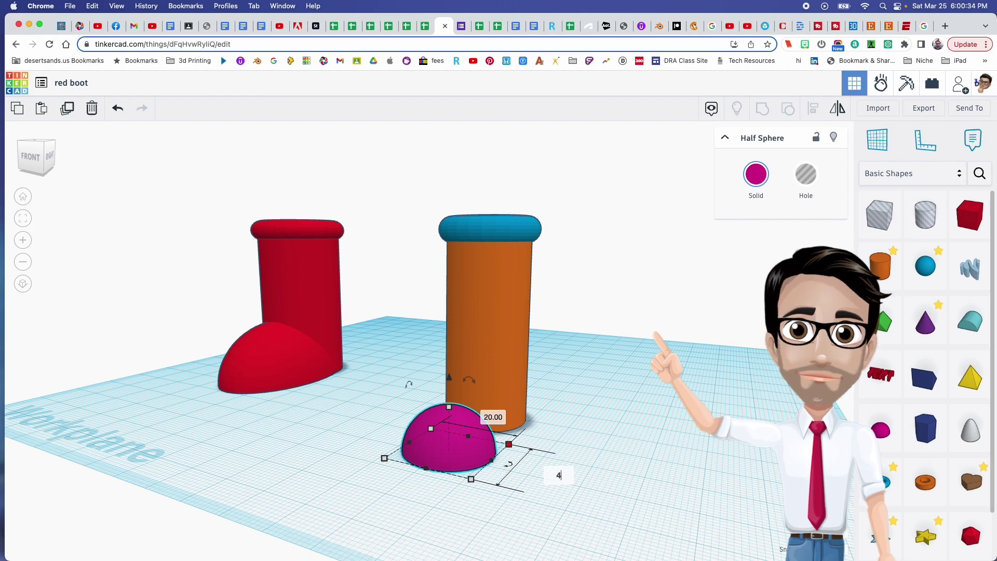
{"action": "type", "text": "6"}
{"action": "key", "text": "Return"}
Step: Make the half sphere toe 18.5 mm tall and 30 mm wide
{"action": "left_click", "coordinate": [278, 324]}
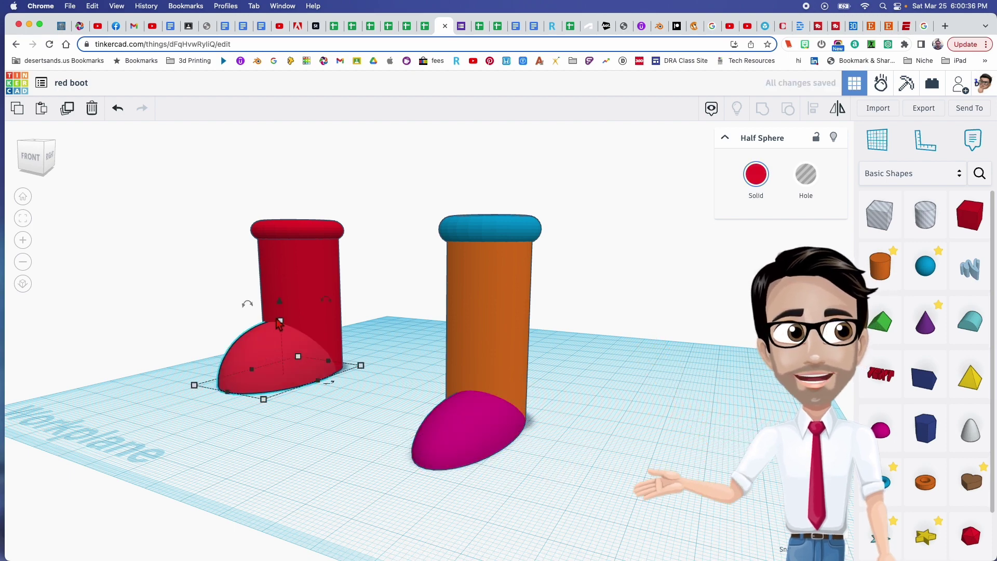
{"action": "left_click", "coordinate": [457, 431]}
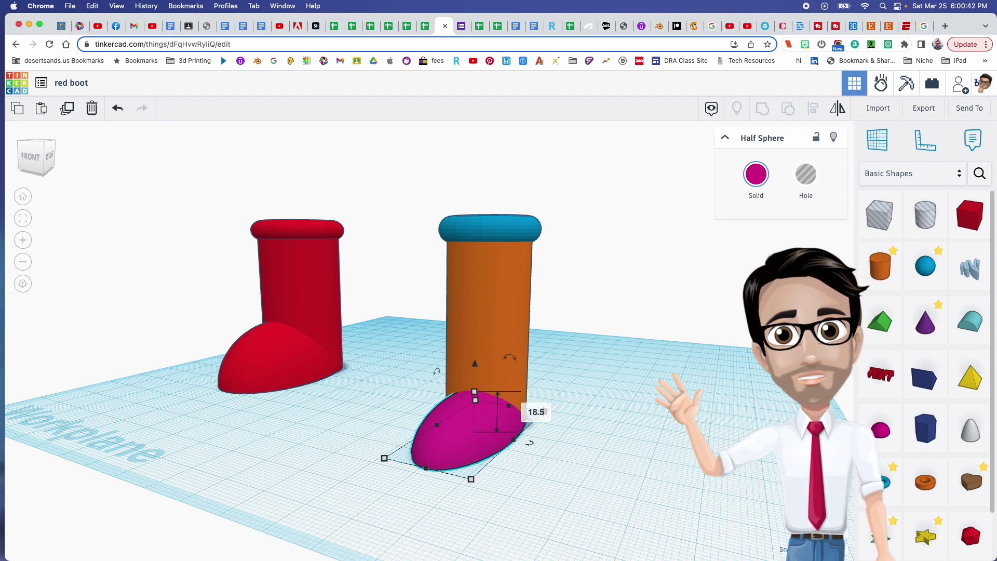
{"action": "key", "text": "Return"}
{"action": "left_click", "coordinate": [235, 380]}
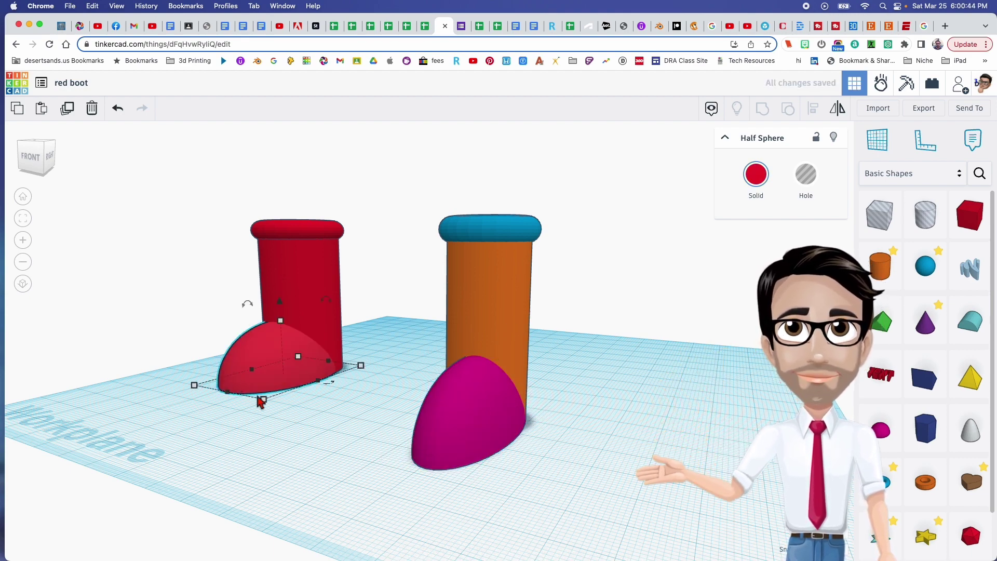
{"action": "left_click", "coordinate": [440, 455]}
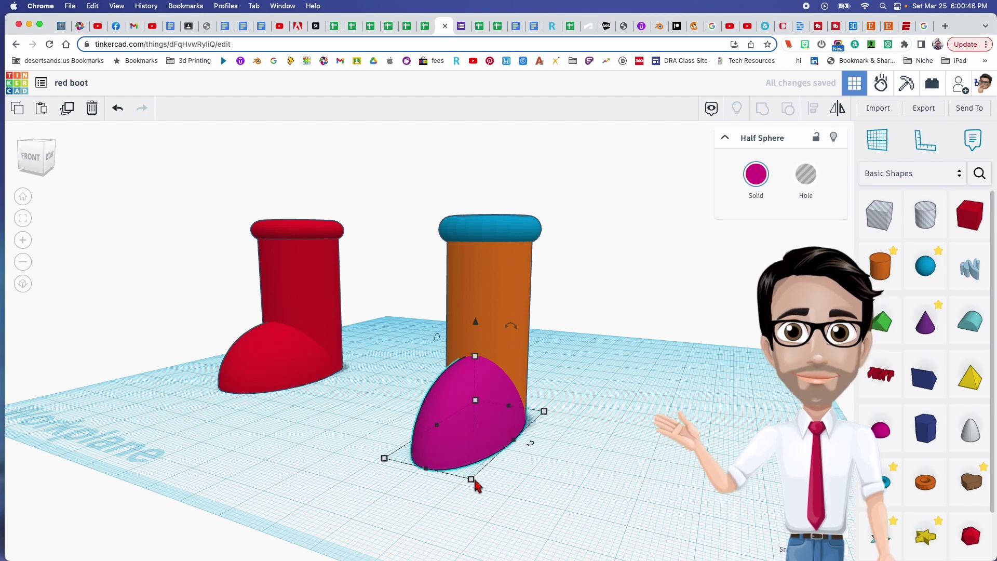
{"action": "mouse_move", "coordinate": [471, 480]}
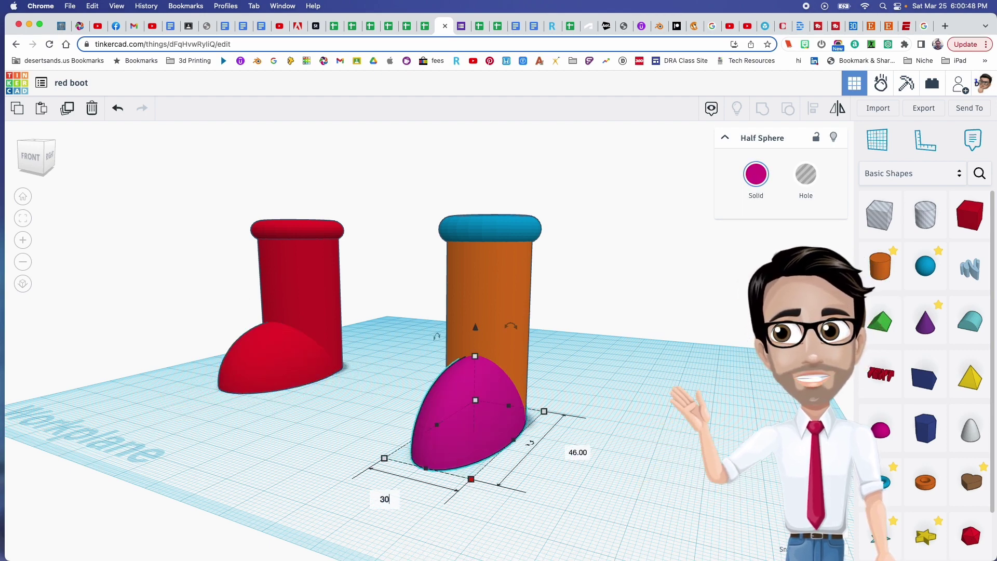
{"action": "type", "text": "30"}
{"action": "key", "text": "Return"}
{"action": "right_click_drag", "start_coordinate": [364, 453], "coordinate": [460, 335]}
Step: Set the Solid colour of all the right boot's parts to red
{"action": "left_click_drag", "start_coordinate": [522, 268], "coordinate": [598, 434]}
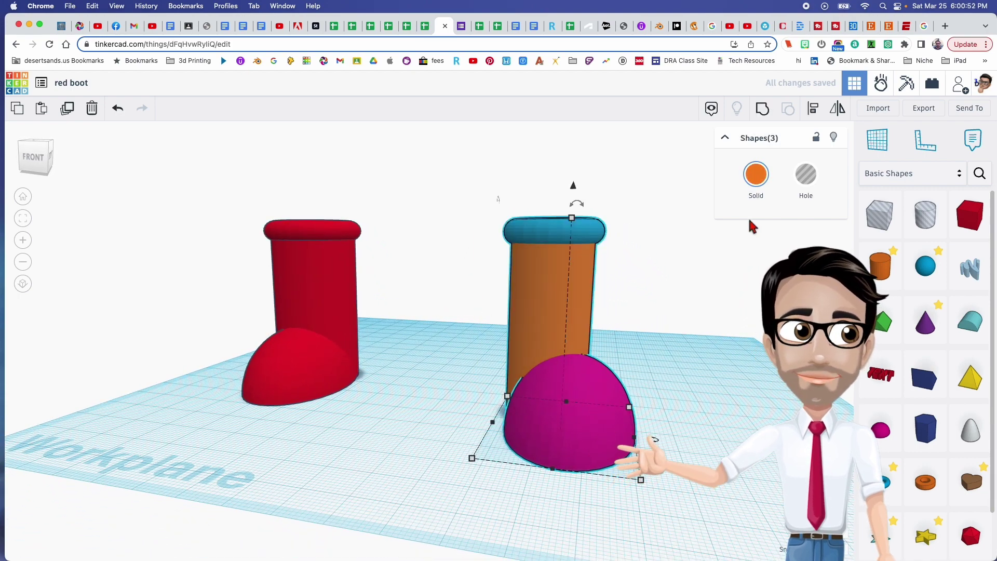
{"action": "left_click", "coordinate": [756, 174]}
{"action": "left_click", "coordinate": [744, 270]}
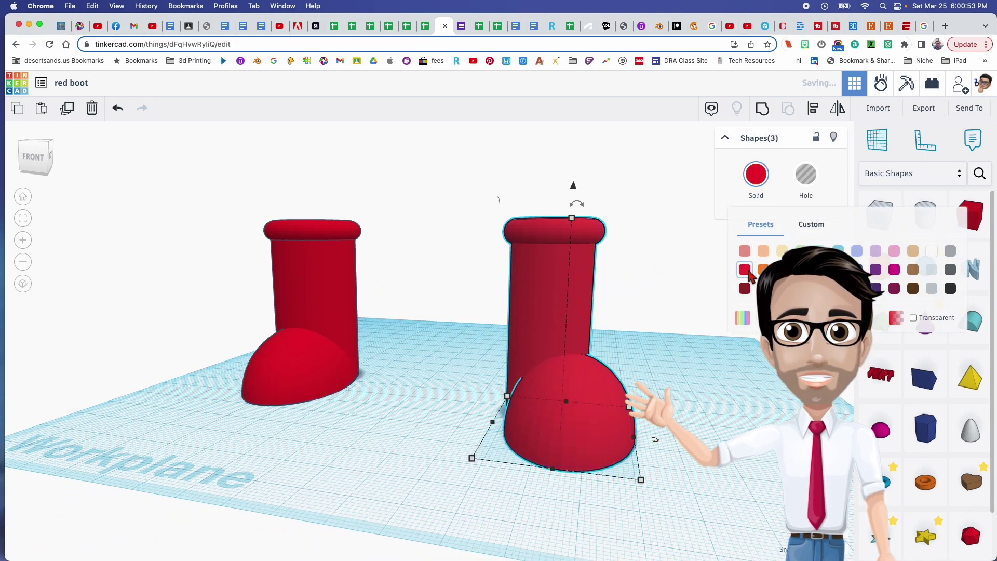
{"action": "left_click", "coordinate": [656, 381]}
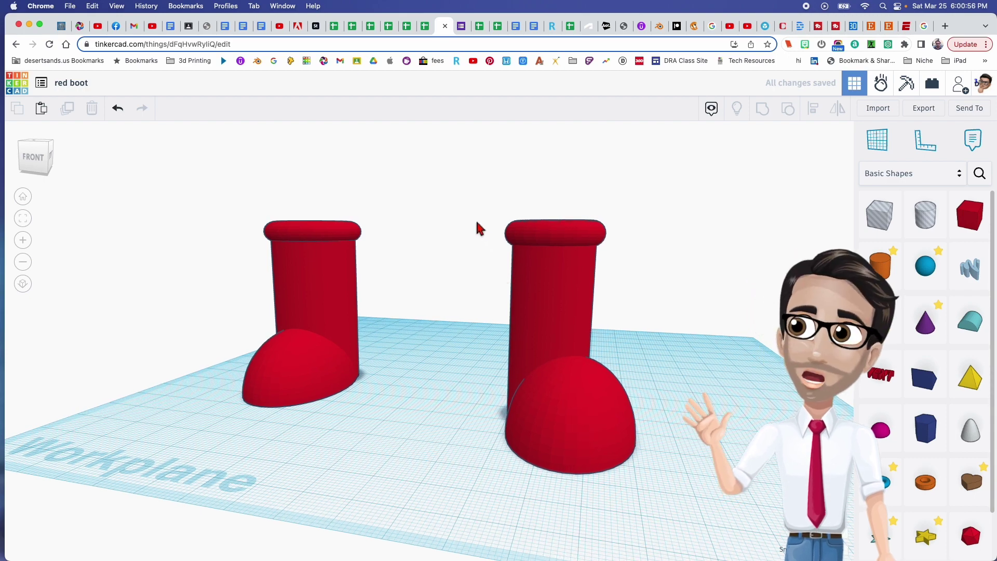
Step: Try centre-aligning the right boot's three parts, then undo the alignment
{"action": "left_click_drag", "start_coordinate": [473, 215], "coordinate": [620, 467]}
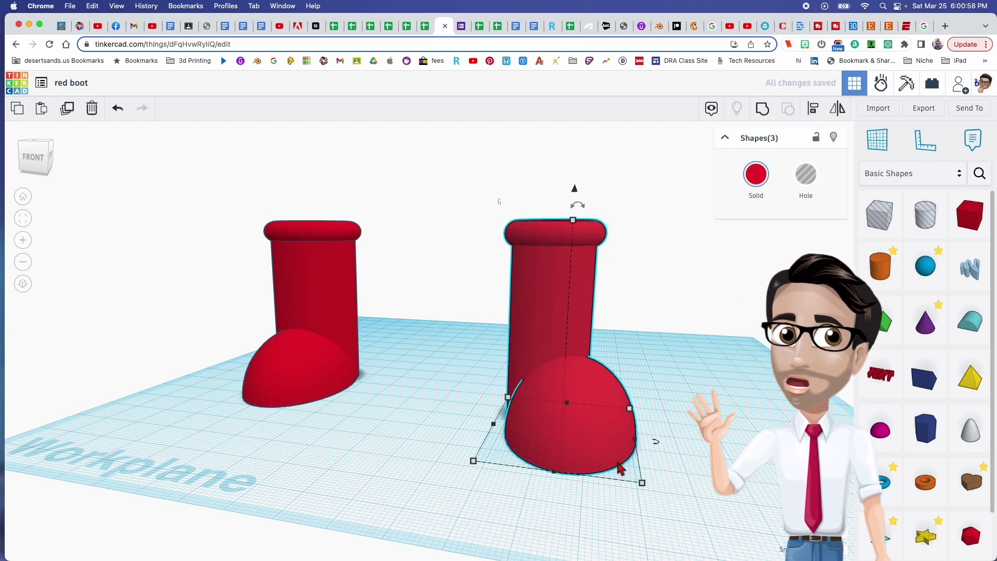
{"action": "key", "text": "l"}
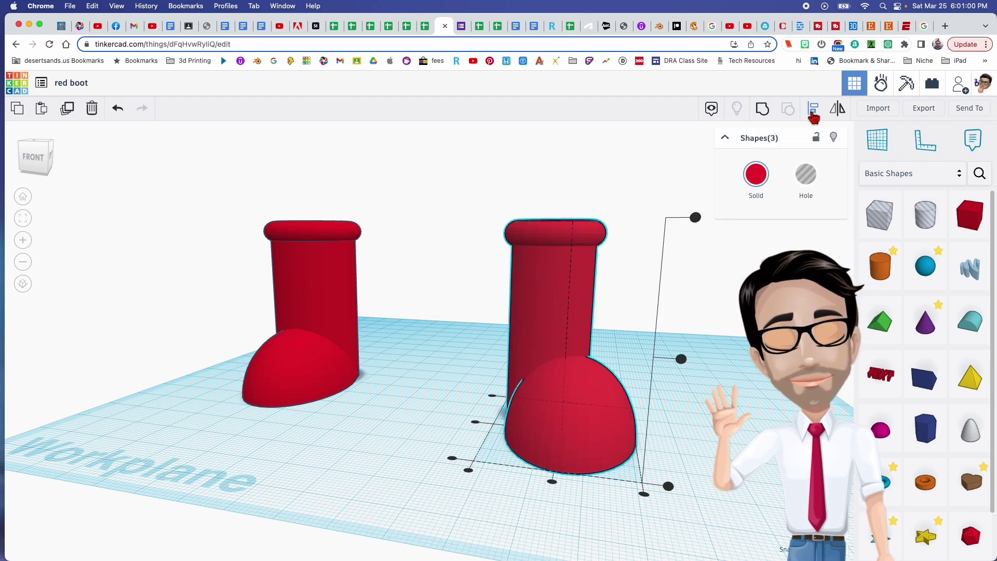
{"action": "left_click", "coordinate": [553, 482]}
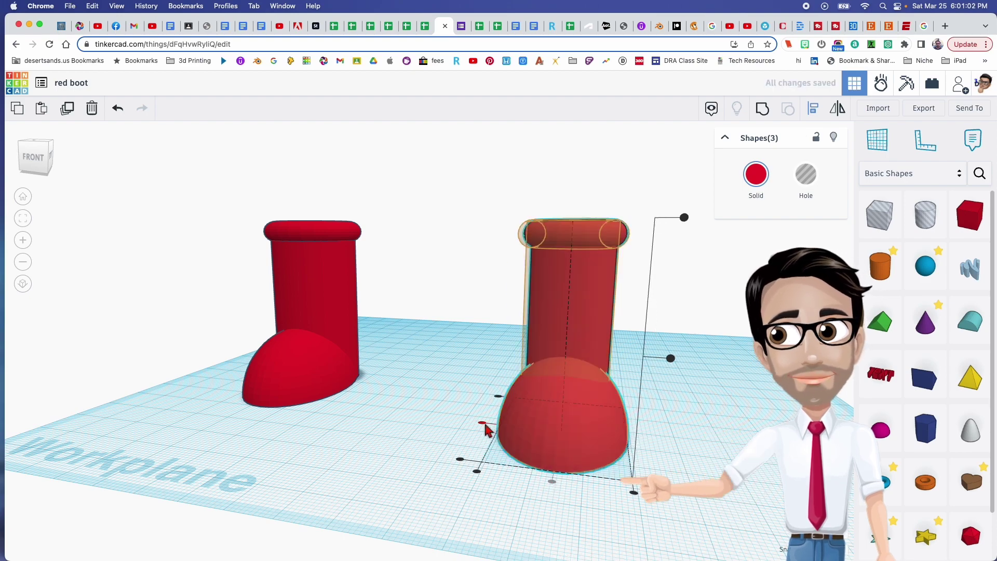
{"action": "right_click_drag", "start_coordinate": [584, 450], "coordinate": [385, 437]}
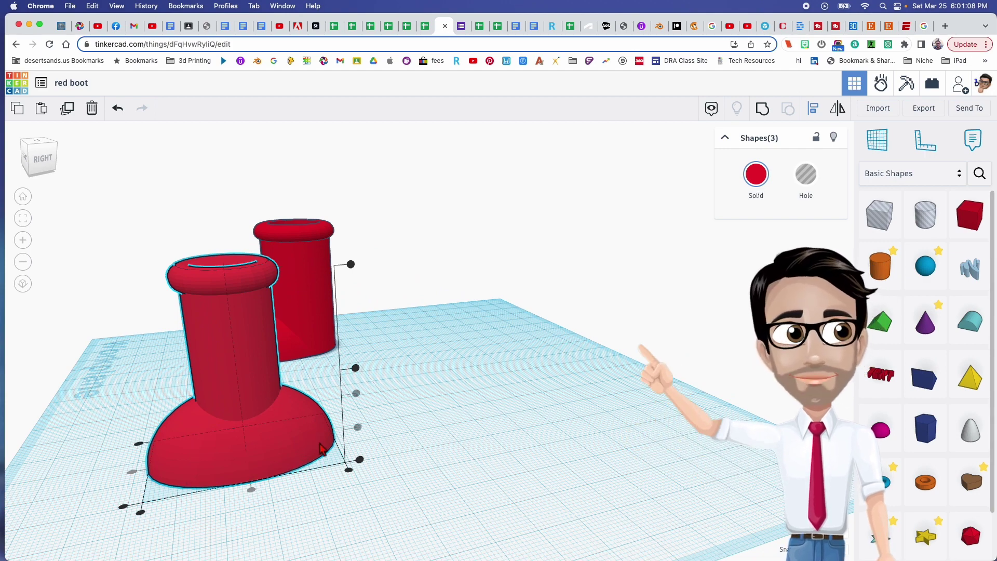
{"action": "key", "text": "super+z"}
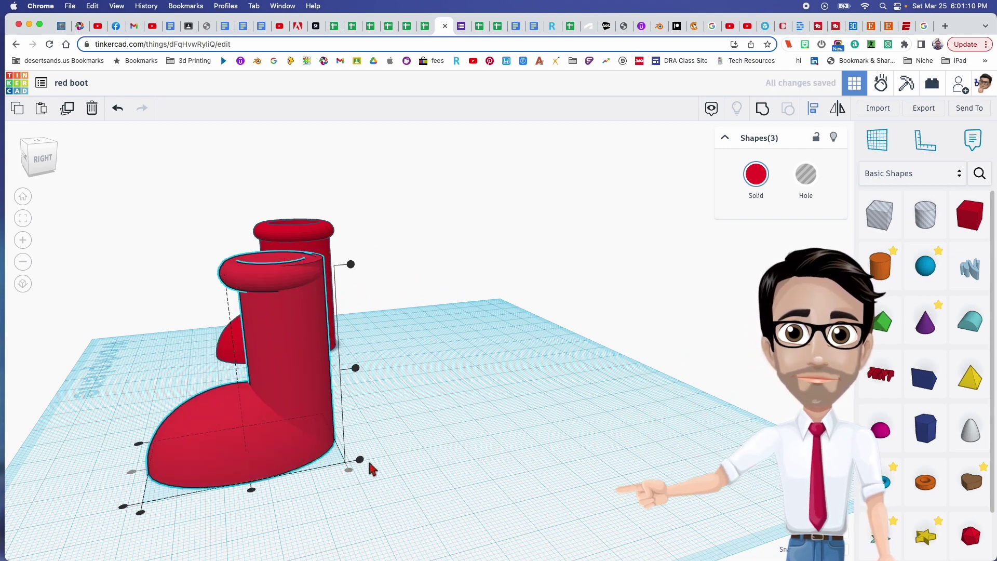
{"action": "right_click_drag", "start_coordinate": [370, 464], "coordinate": [369, 452]}
{"action": "left_click", "coordinate": [324, 393]}
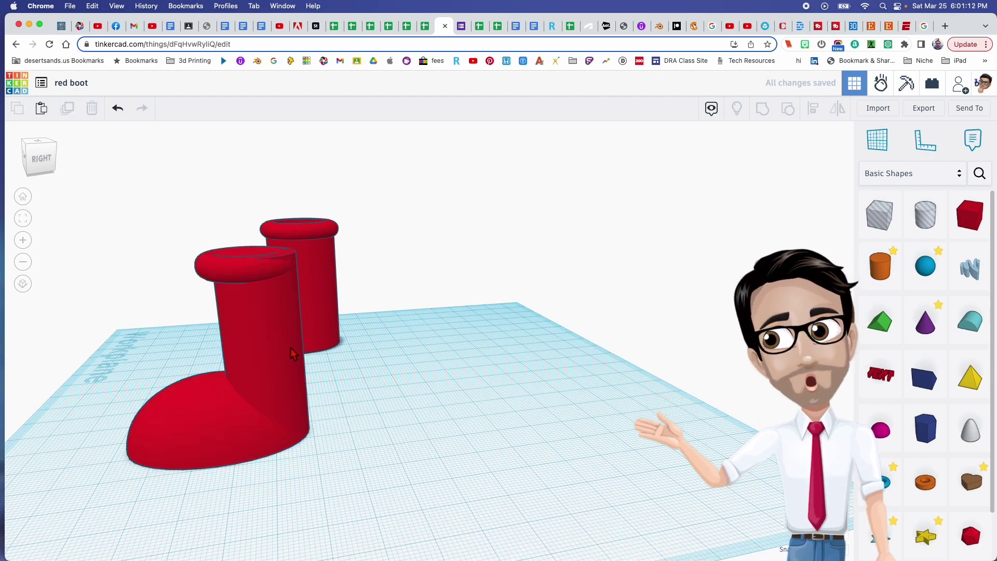
{"action": "right_click_drag", "start_coordinate": [289, 342], "coordinate": [466, 333]}
Step: Group the right boot's parts into one shape with Ctrl+G
{"action": "left_click_drag", "start_coordinate": [484, 288], "coordinate": [547, 373]}
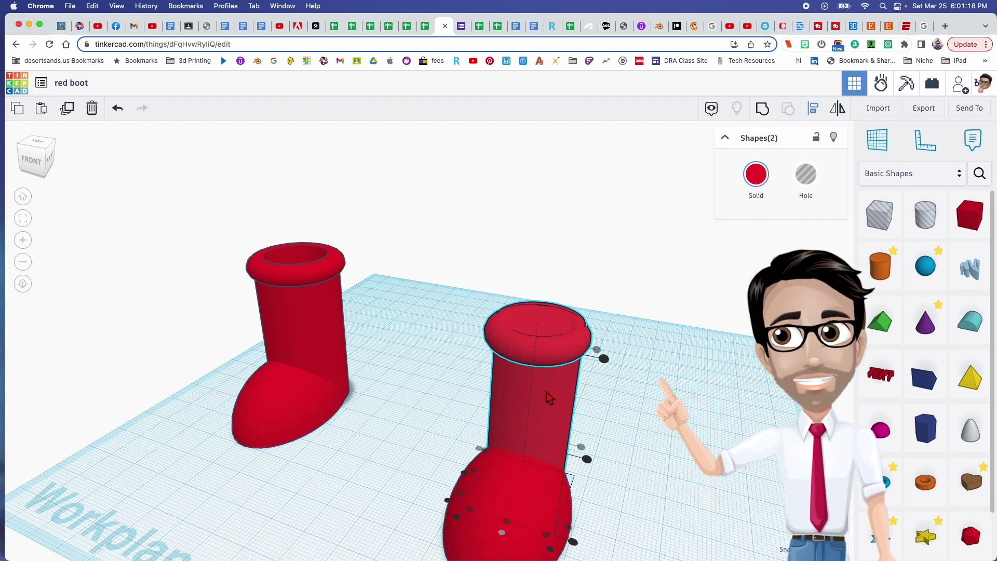
{"action": "right_click_drag", "start_coordinate": [547, 391], "coordinate": [563, 391]}
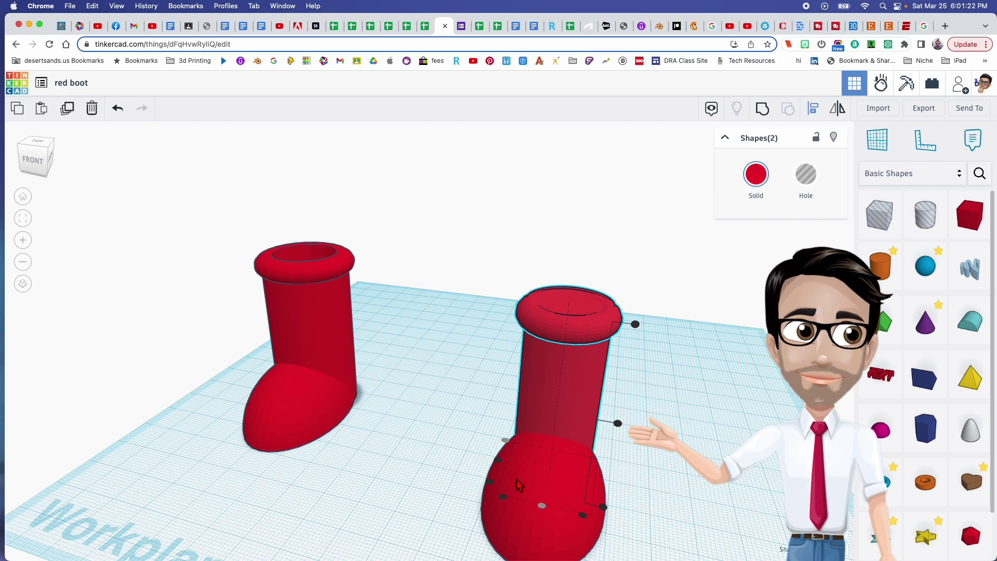
{"action": "right_click_drag", "start_coordinate": [594, 449], "coordinate": [552, 377]}
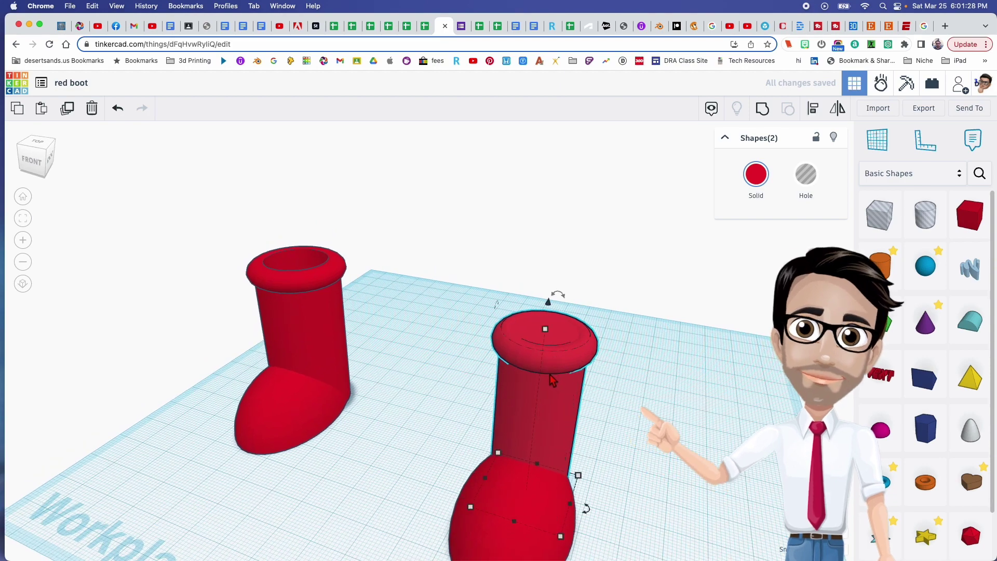
{"action": "key", "text": "super+g"}
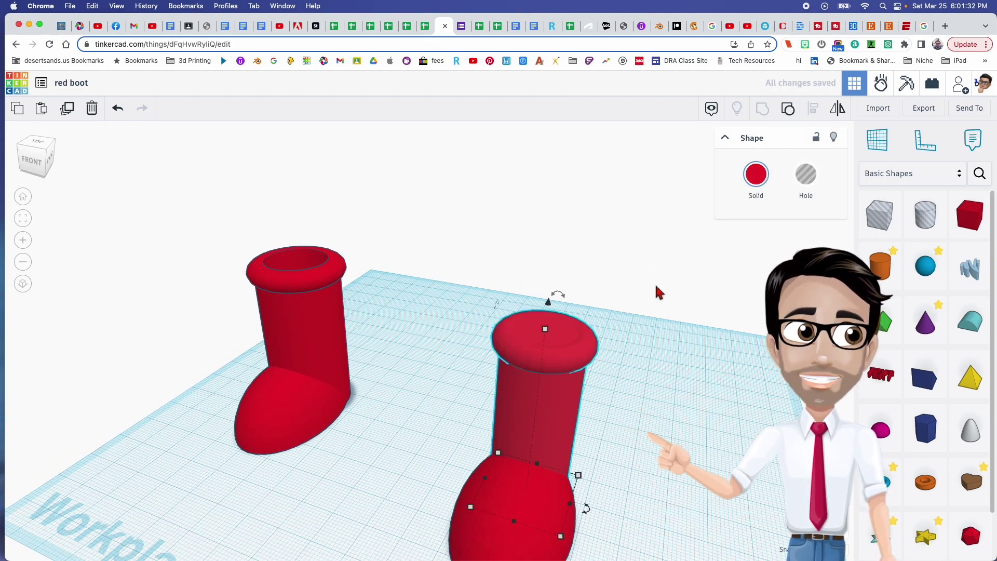
Step: Shift the grouped boot slightly to the right
{"action": "right_click_drag", "start_coordinate": [659, 292], "coordinate": [498, 276]}
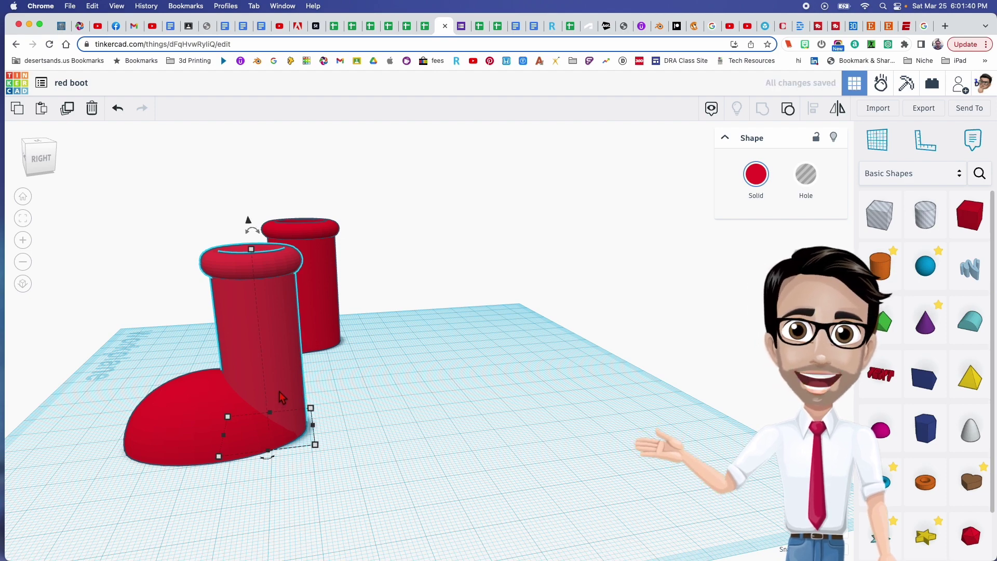
{"action": "key", "text": "Right"}
{"action": "key", "text": "Right"}
{"action": "key", "text": "Right"}
{"action": "key", "text": "Right"}
{"action": "key", "text": "Right"}
{"action": "key", "text": "Right"}
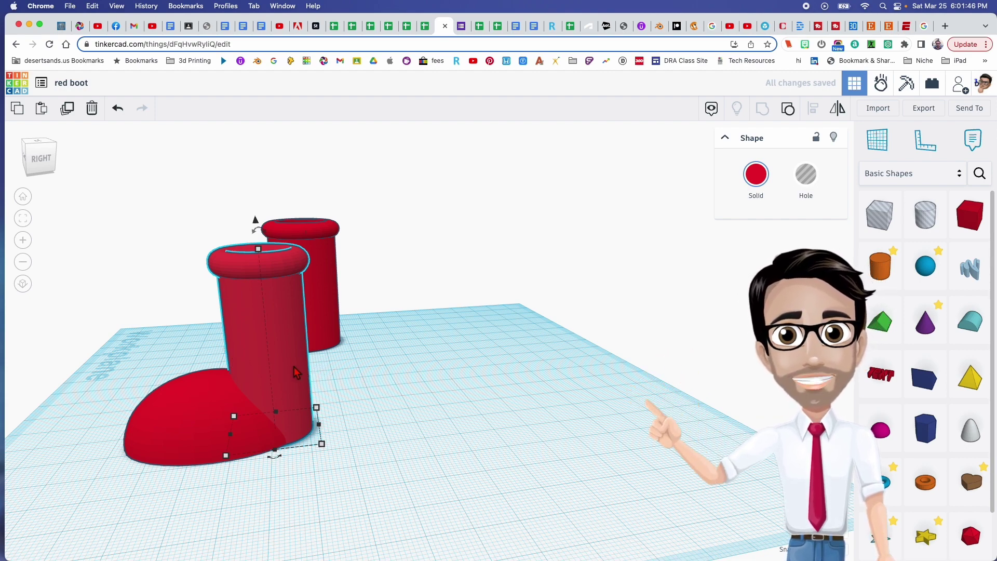
{"action": "mouse_move", "coordinate": [285, 366]}
{"action": "left_mouse_down"}
{"action": "mouse_move", "coordinate": [467, 344]}
{"action": "mouse_move", "coordinate": [434, 361]}
{"action": "mouse_move", "coordinate": [442, 369]}
{"action": "mouse_move", "coordinate": [285, 363]}
{"action": "mouse_move", "coordinate": [273, 380]}
{"action": "left_mouse_up"}
{"action": "right_click_drag", "start_coordinate": [273, 381], "coordinate": [334, 367]}
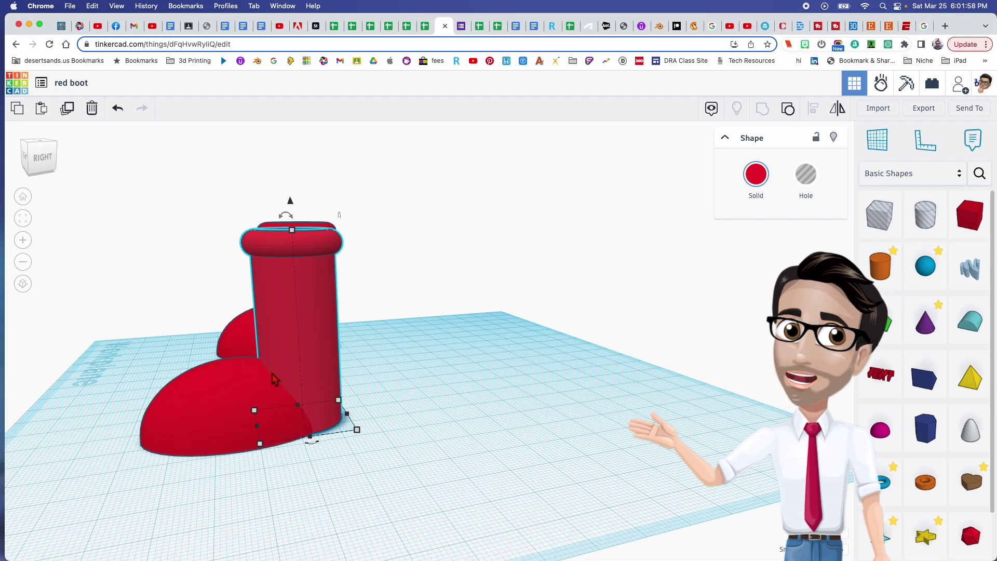
{"action": "right_click_drag", "start_coordinate": [275, 379], "coordinate": [415, 385]}
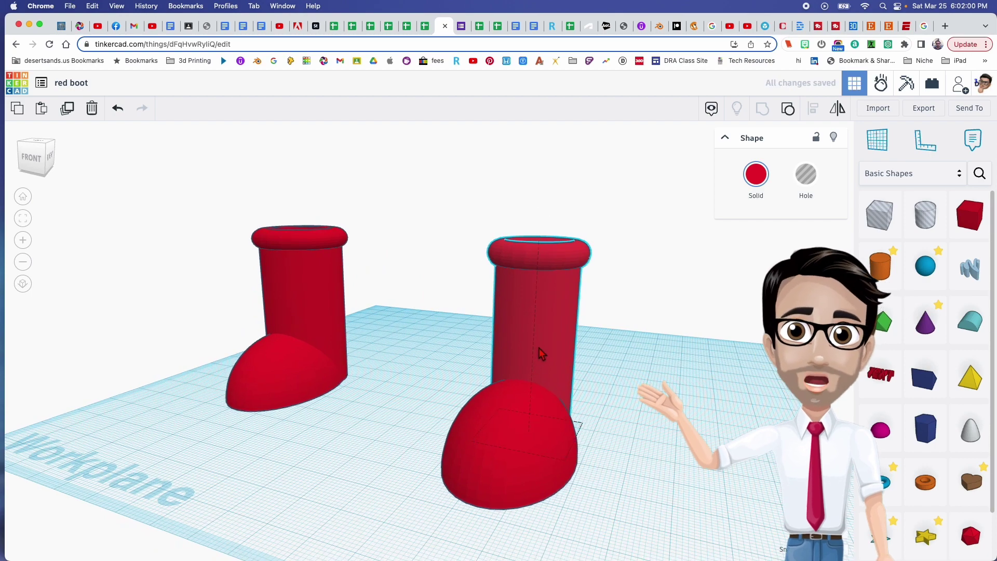
Step: Set the right boot's two footprint dimensions to 30.00 mm each
{"action": "left_click", "coordinate": [298, 321]}
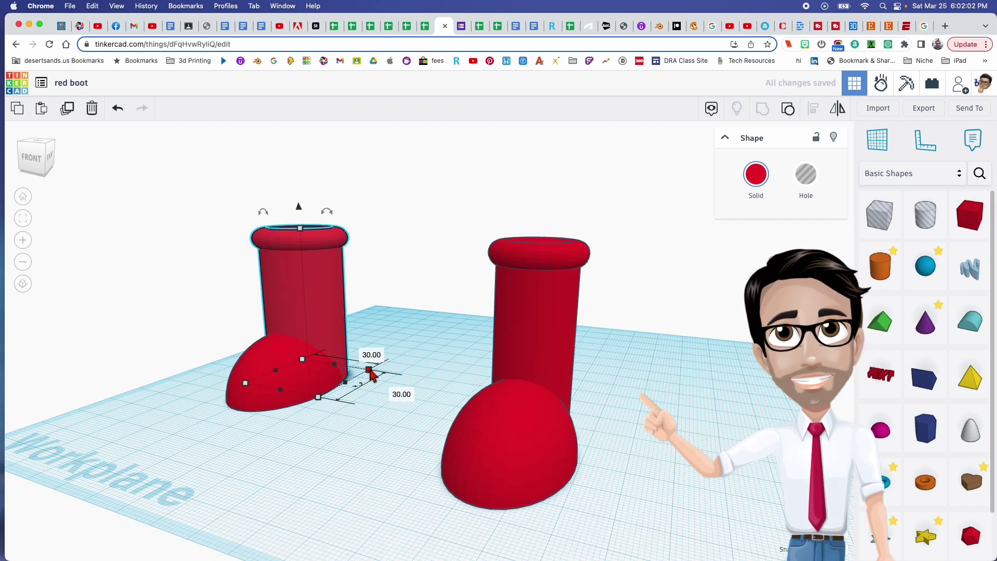
{"action": "left_click", "coordinate": [563, 372]}
{"action": "mouse_move", "coordinate": [571, 420]}
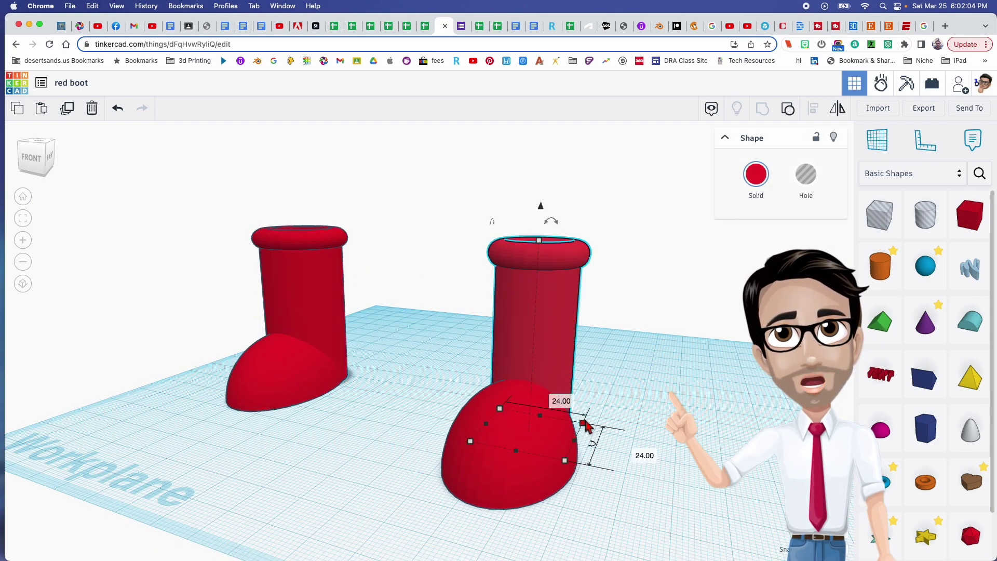
{"action": "type", "text": "30"}
{"action": "key", "text": "Return"}
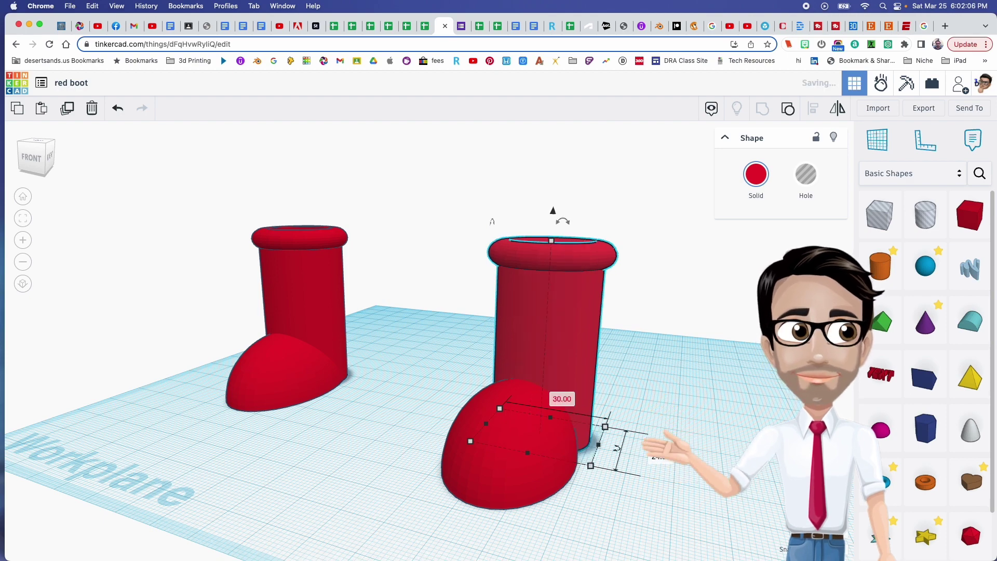
{"action": "left_click", "coordinate": [661, 457]}
{"action": "type", "text": "30"}
{"action": "key", "text": "Return"}
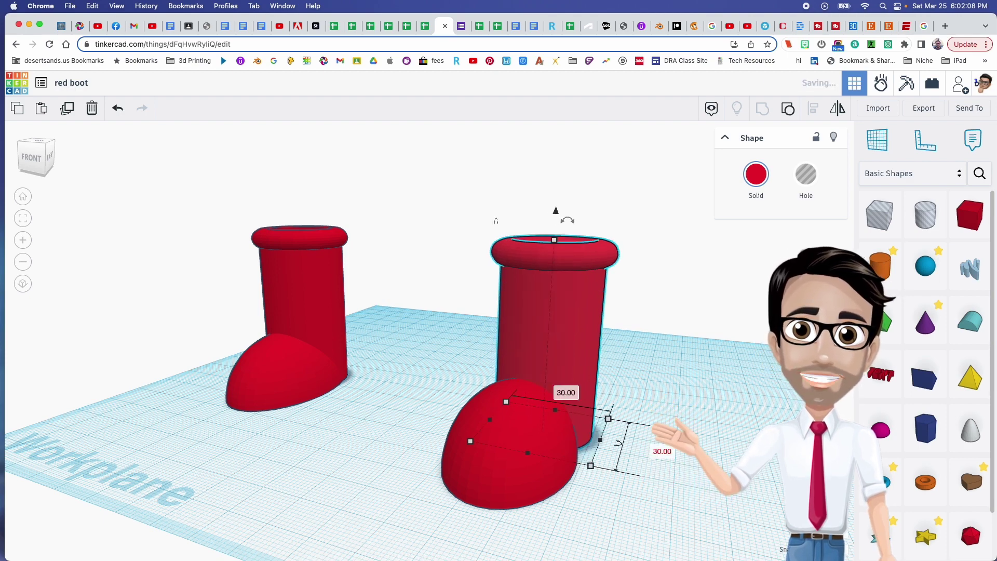
{"action": "right_click_drag", "start_coordinate": [667, 400], "coordinate": [618, 427]}
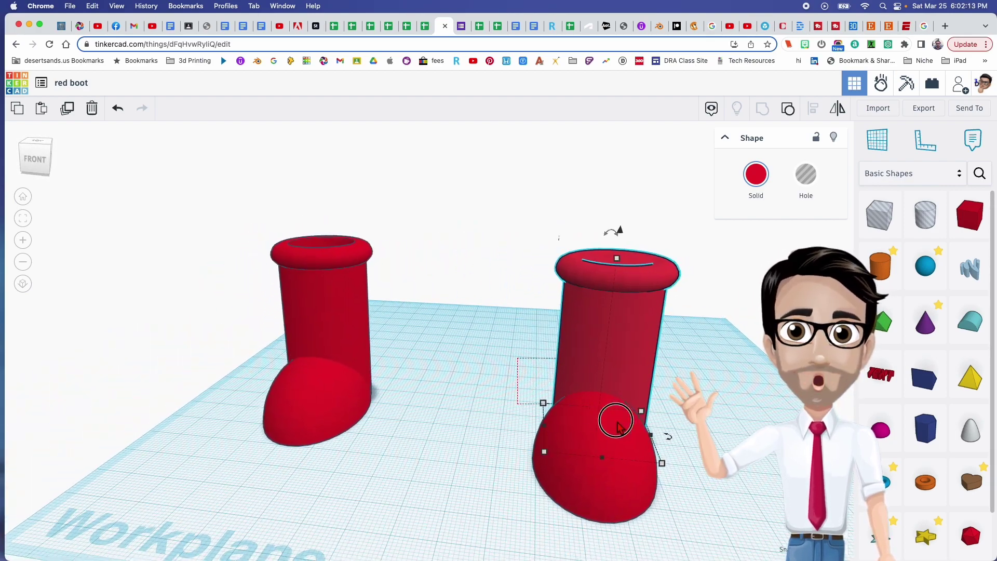
Step: Select the boot's leg and foot together and reposition them
{"action": "left_click", "coordinate": [639, 442], "text": "shift"}
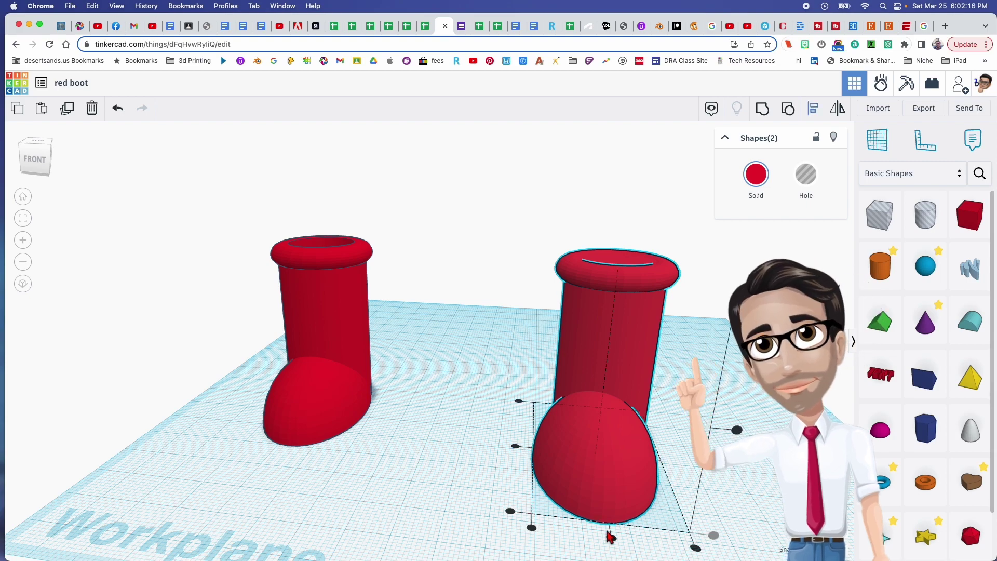
{"action": "left_click_drag", "start_coordinate": [611, 536], "coordinate": [567, 439]}
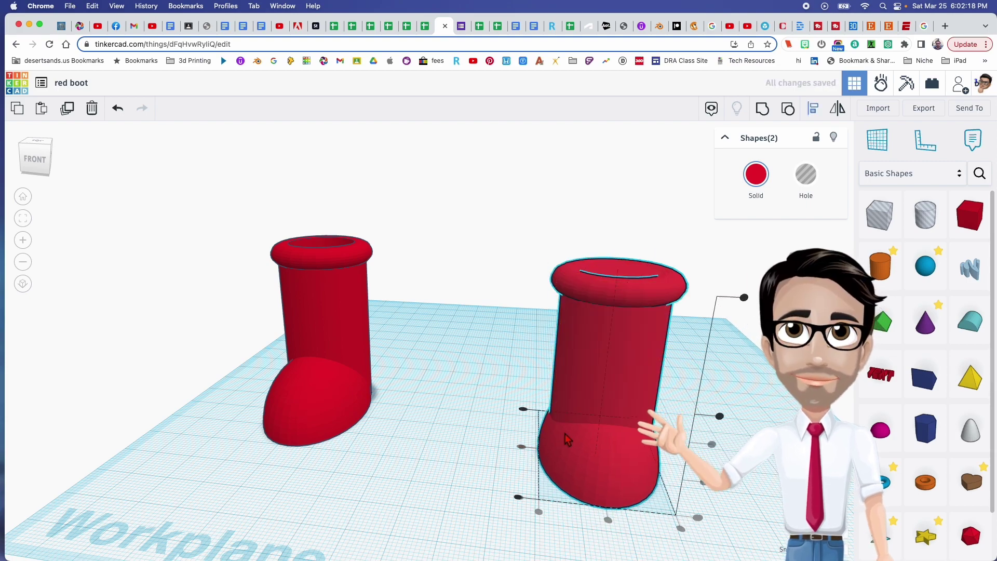
{"action": "right_click_drag", "start_coordinate": [568, 439], "coordinate": [335, 417]}
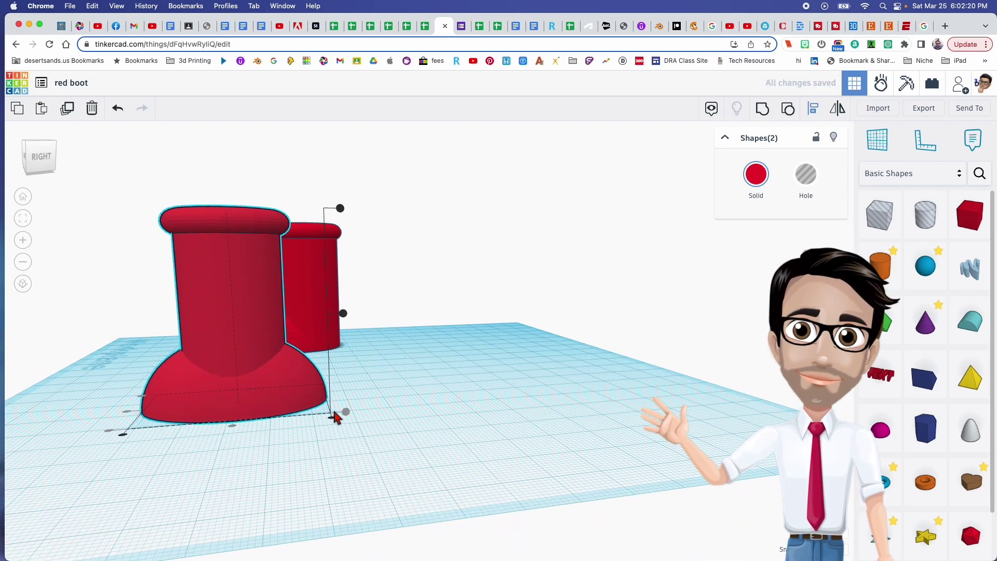
{"action": "left_click", "coordinate": [333, 419]}
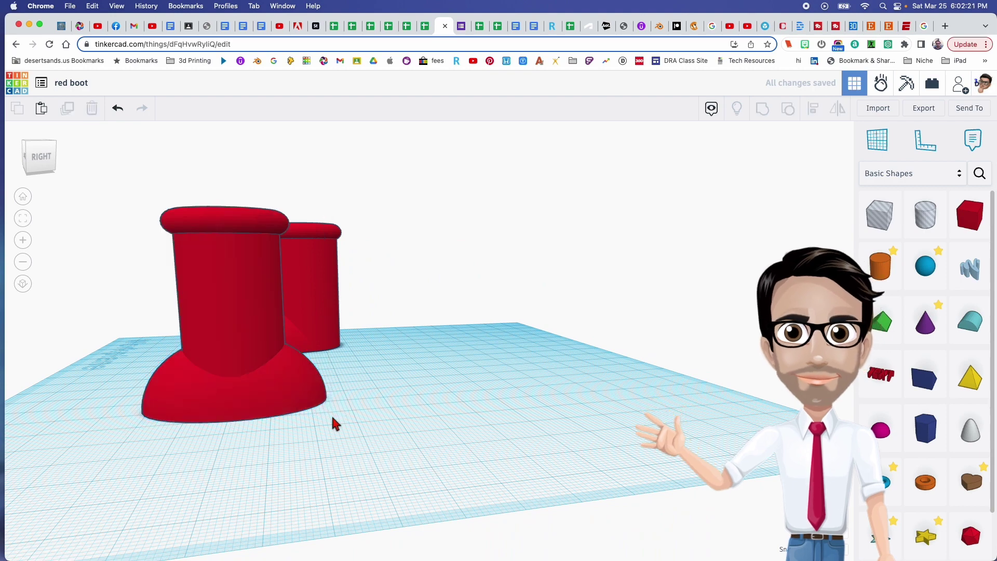
Step: Centre-align the new boot's leg on its foot and nudge them right
{"action": "left_click", "coordinate": [256, 322]}
{"action": "left_click", "coordinate": [184, 373], "text": "shift"}
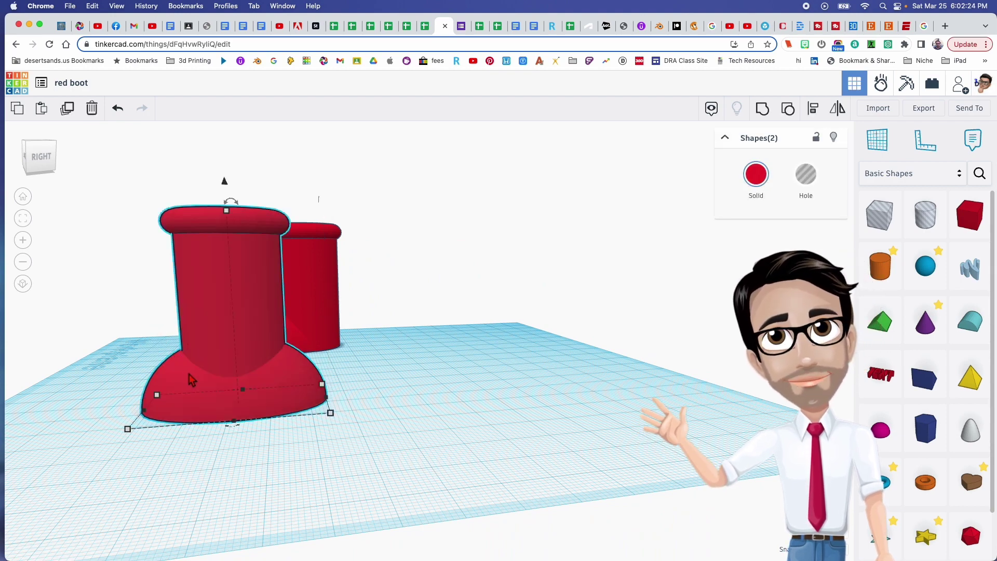
{"action": "key", "text": "l"}
{"action": "left_click", "coordinate": [333, 419]}
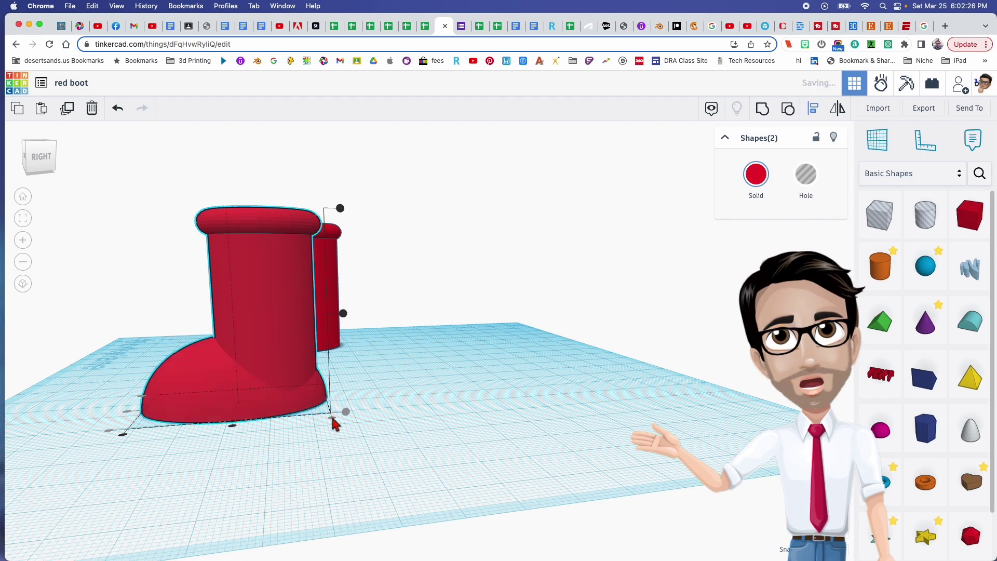
{"action": "right_click_drag", "start_coordinate": [289, 324], "coordinate": [486, 449]}
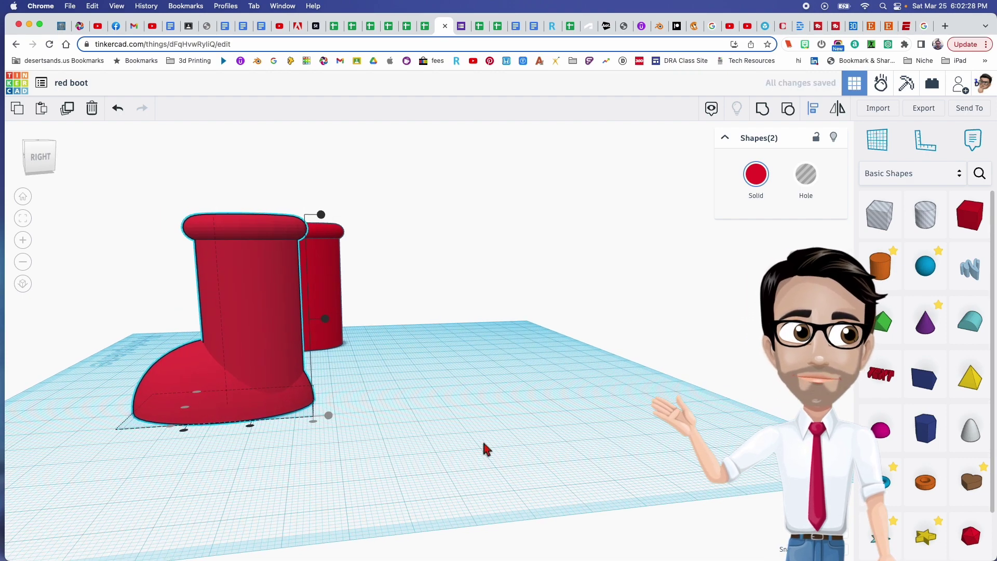
{"action": "key", "text": "Escape"}
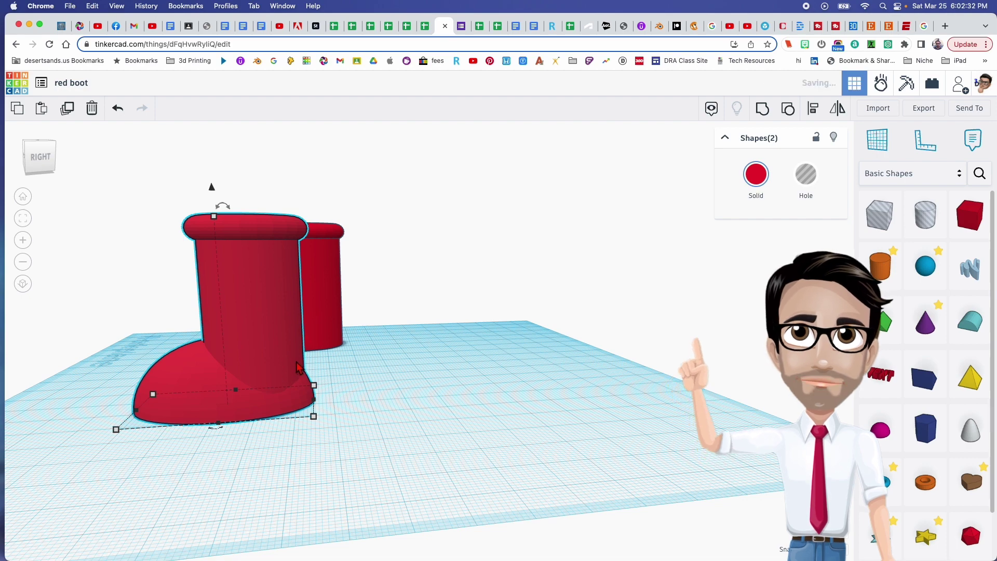
{"action": "key", "text": "Right"}
{"action": "key", "text": "Right"}
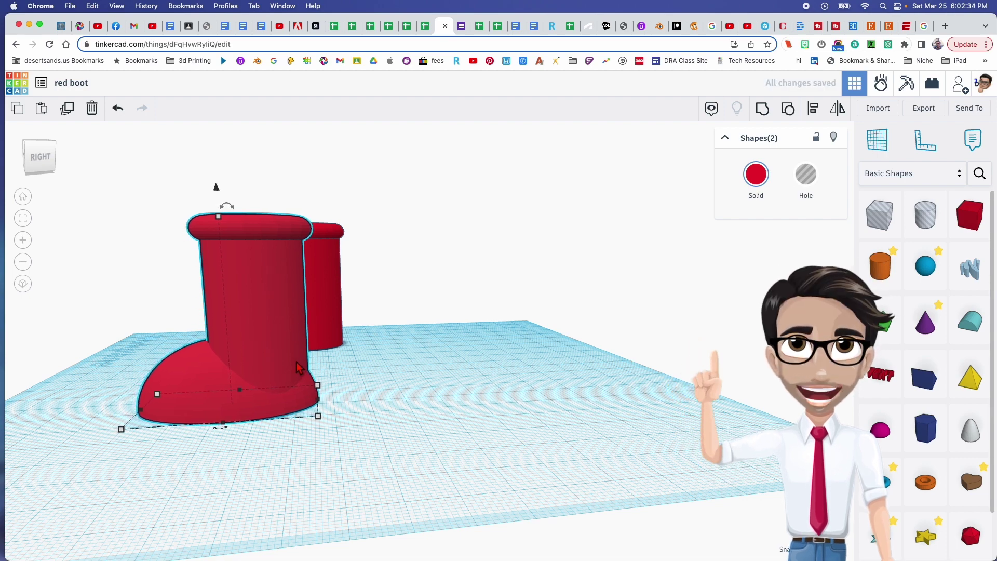
{"action": "left_click", "coordinate": [386, 385]}
Step: Nudge the leg alone rightward over the foot
{"action": "left_click", "coordinate": [289, 329]}
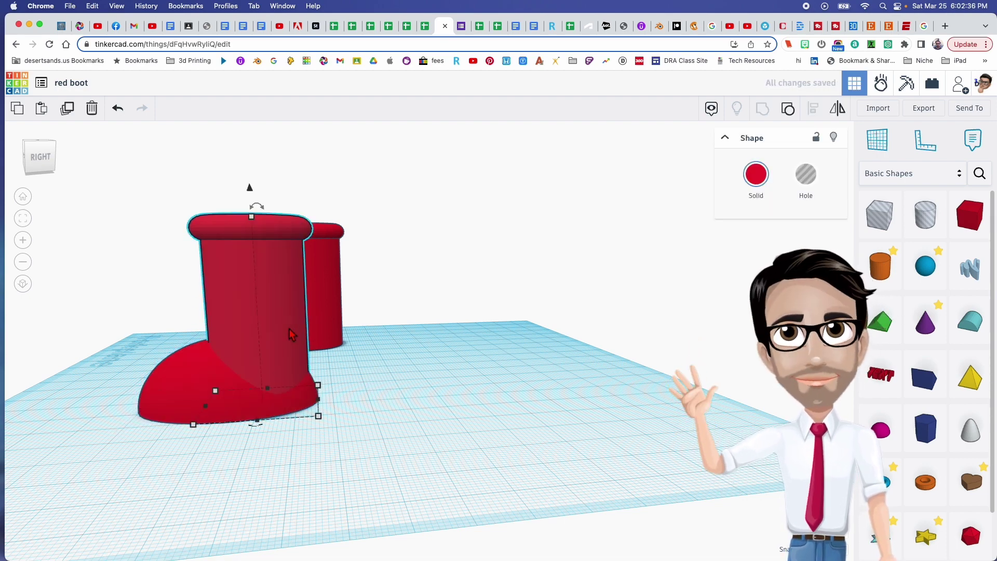
{"action": "key", "text": "Right"}
{"action": "key", "text": "Right"}
{"action": "key", "text": "Right"}
{"action": "key", "text": "Right"}
{"action": "key", "text": "Right"}
{"action": "key", "text": "Right"}
{"action": "key", "text": "Right"}
{"action": "key", "text": "Right"}
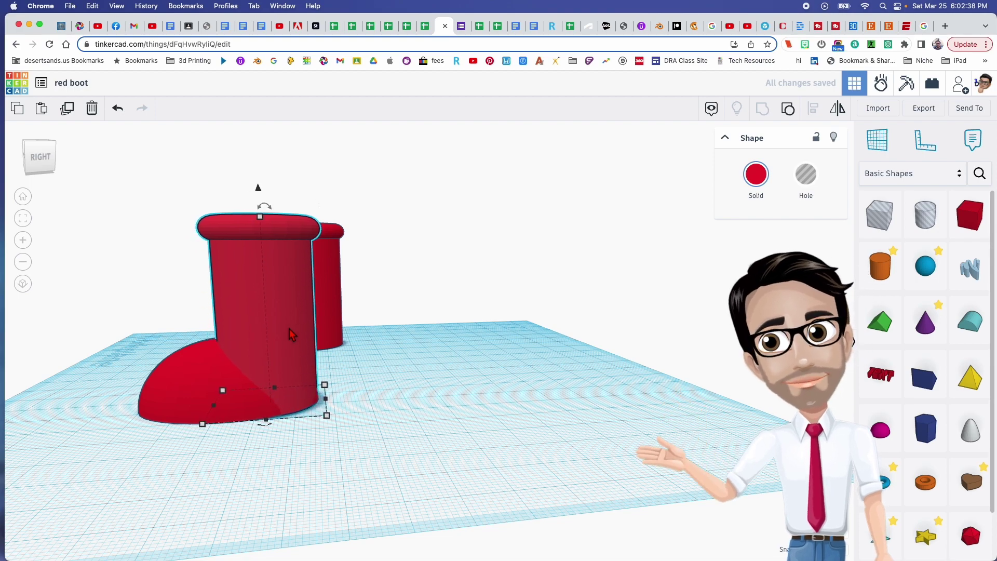
{"action": "key", "text": "Right"}
{"action": "key", "text": "Right"}
{"action": "key", "text": "Right"}
{"action": "key", "text": "Right"}
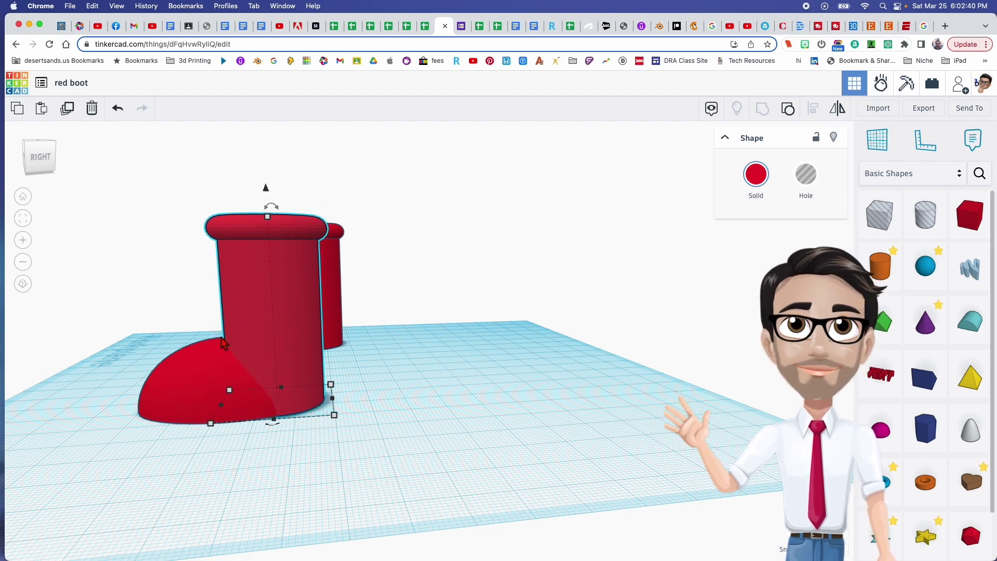
{"action": "right_click_drag", "start_coordinate": [289, 328], "coordinate": [378, 383]}
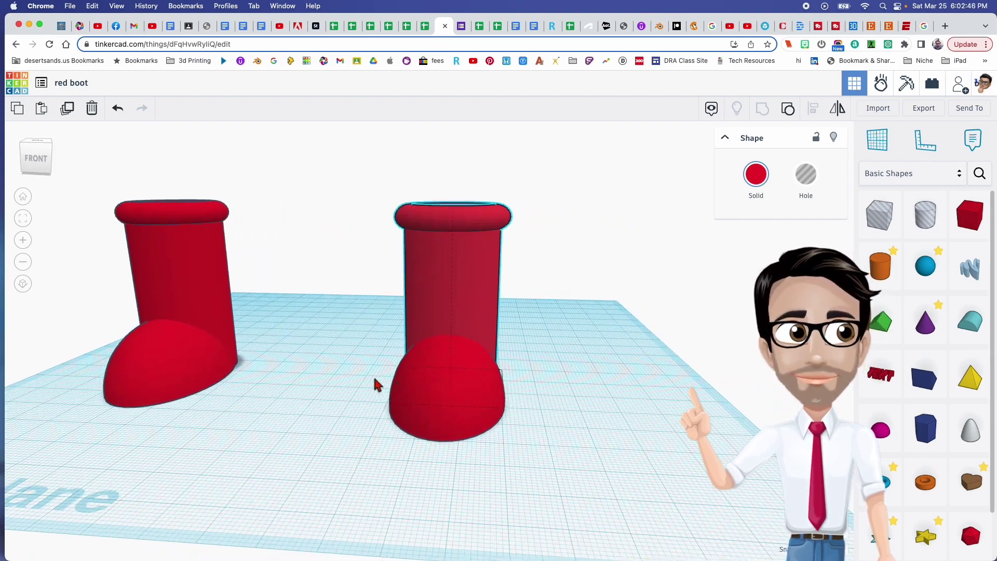
Step: Place a cylinder hole beside the new boot and stretch it taller
{"action": "left_click", "coordinate": [317, 372]}
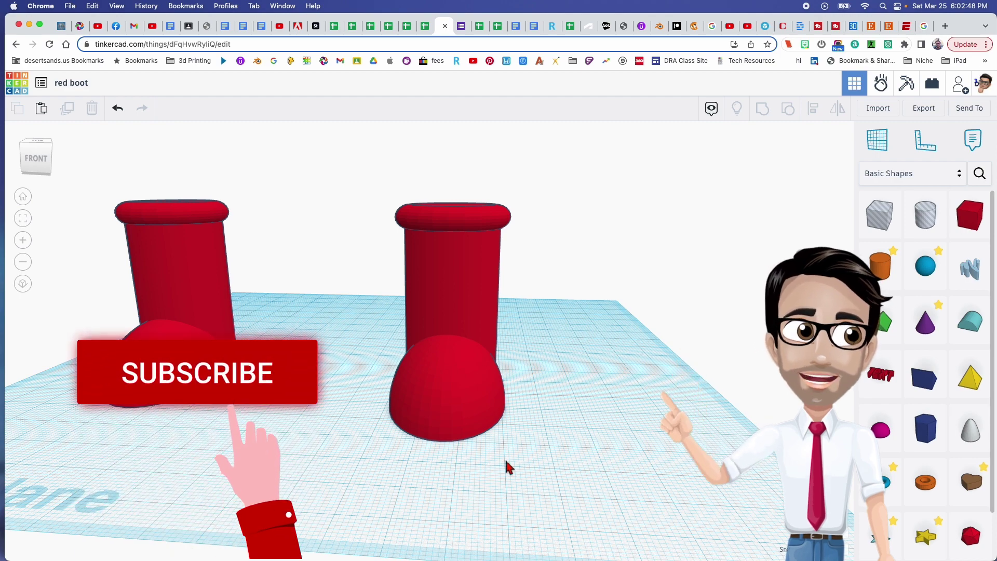
{"action": "right_click_drag", "start_coordinate": [508, 466], "coordinate": [544, 443]}
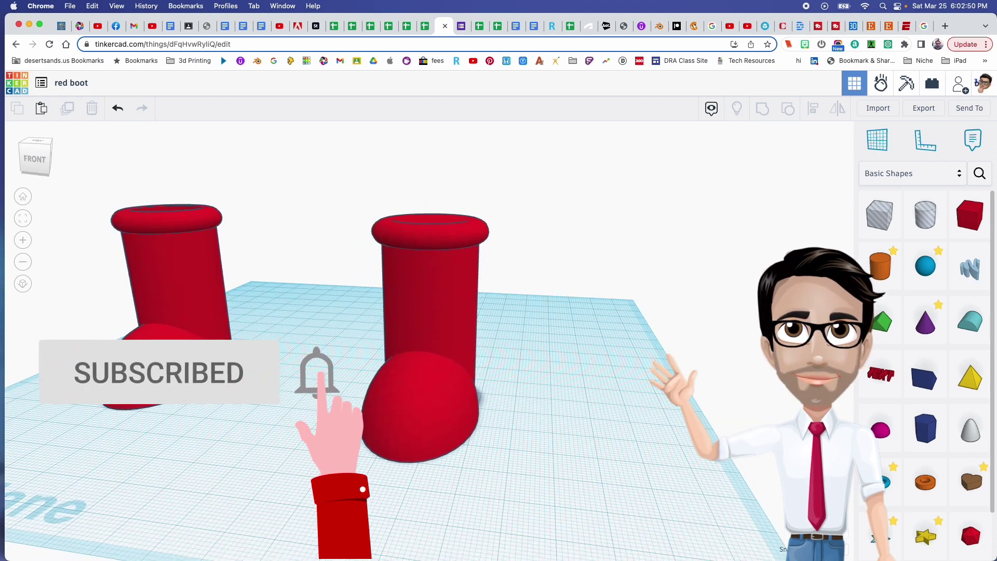
{"action": "left_click_drag", "start_coordinate": [927, 232], "coordinate": [525, 405]}
{"action": "left_click_drag", "start_coordinate": [525, 343], "coordinate": [530, 224]}
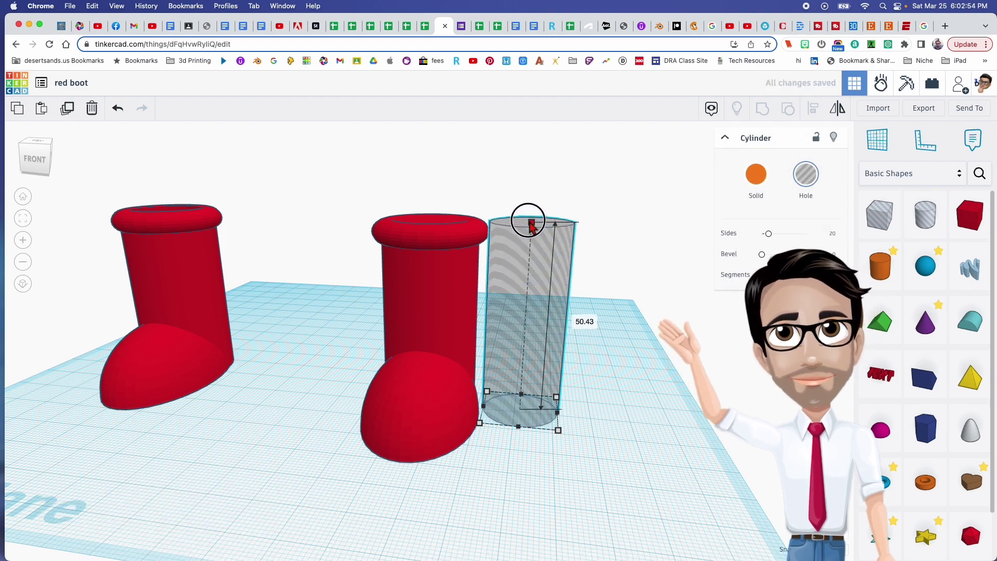
Step: Move the hole cylinder into the new boot's leg
{"action": "right_click_drag", "start_coordinate": [532, 219], "coordinate": [574, 263]}
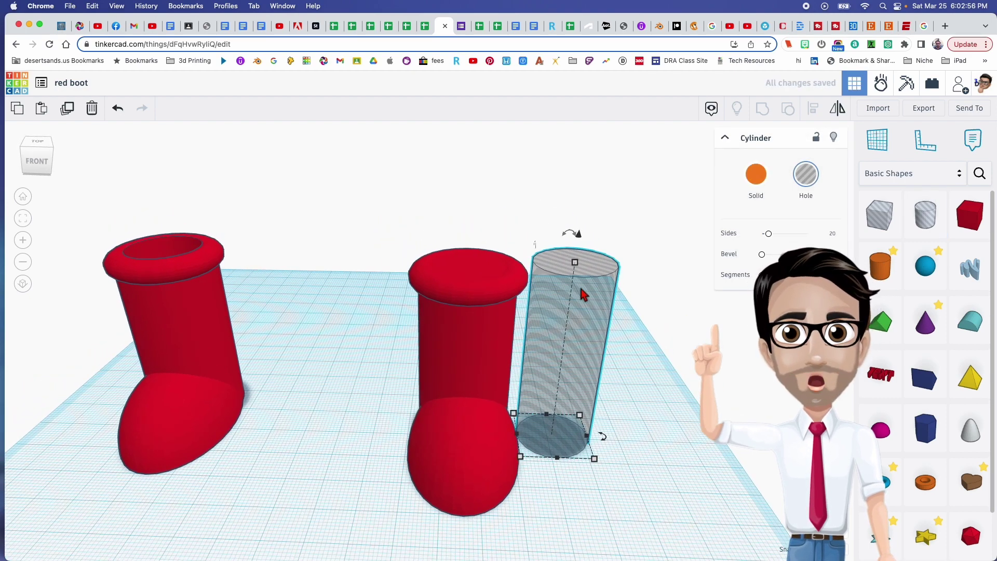
{"action": "left_click_drag", "start_coordinate": [571, 275], "coordinate": [479, 292]}
{"action": "right_click_drag", "start_coordinate": [505, 289], "coordinate": [358, 283]}
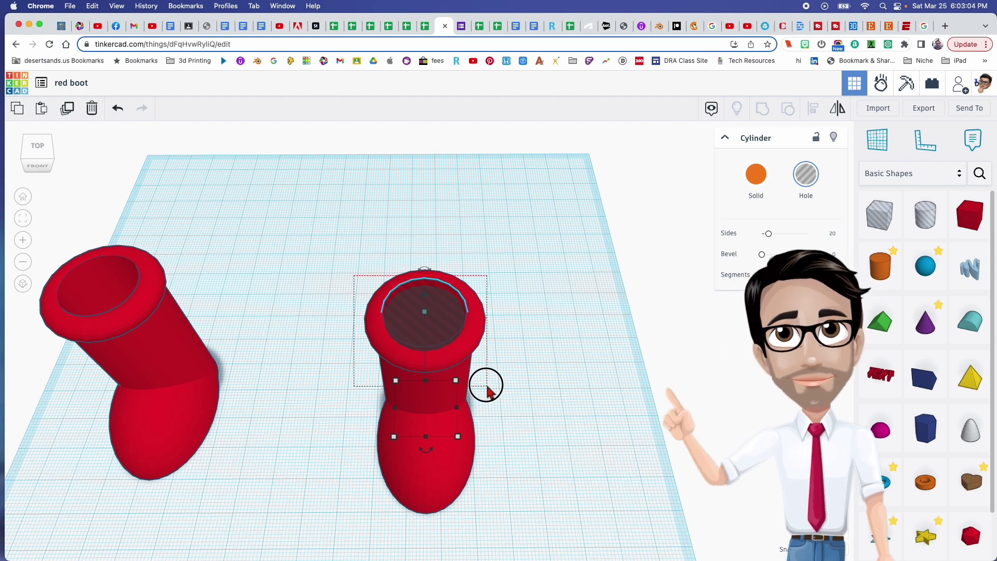
Step: Select the hole cylinder and inspect the boot's opening from above
{"action": "left_click_drag", "start_coordinate": [488, 393], "coordinate": [490, 388]}
{"action": "right_click_drag", "start_coordinate": [494, 379], "coordinate": [526, 393]}
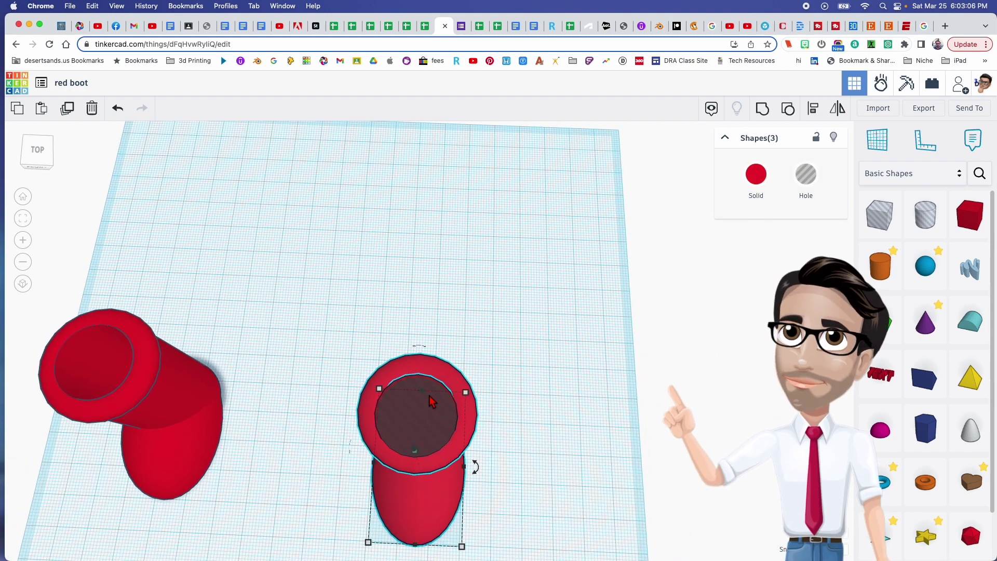
{"action": "right_click_drag", "start_coordinate": [431, 401], "coordinate": [433, 330]}
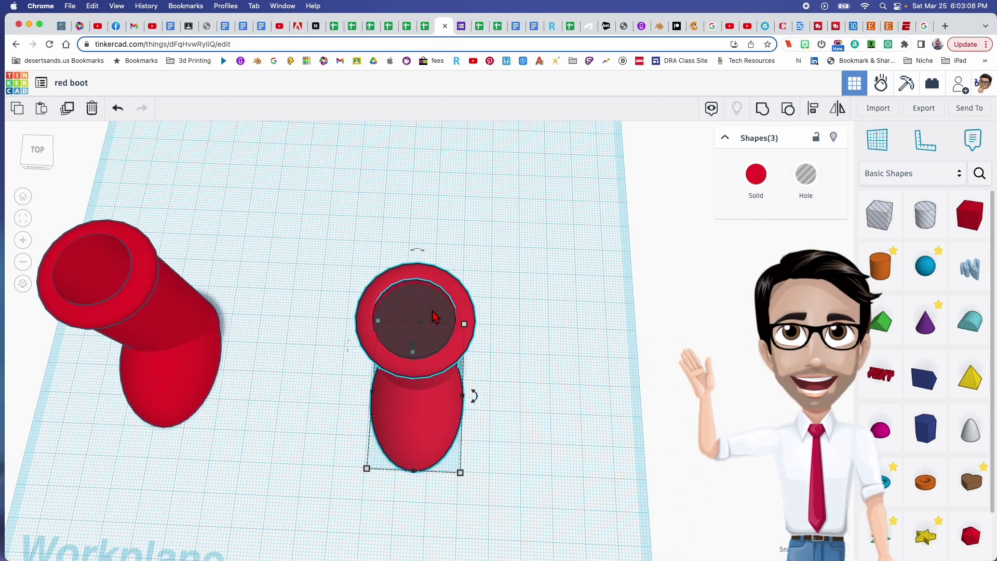
{"action": "left_click", "coordinate": [559, 291]}
{"action": "left_click", "coordinate": [445, 316]}
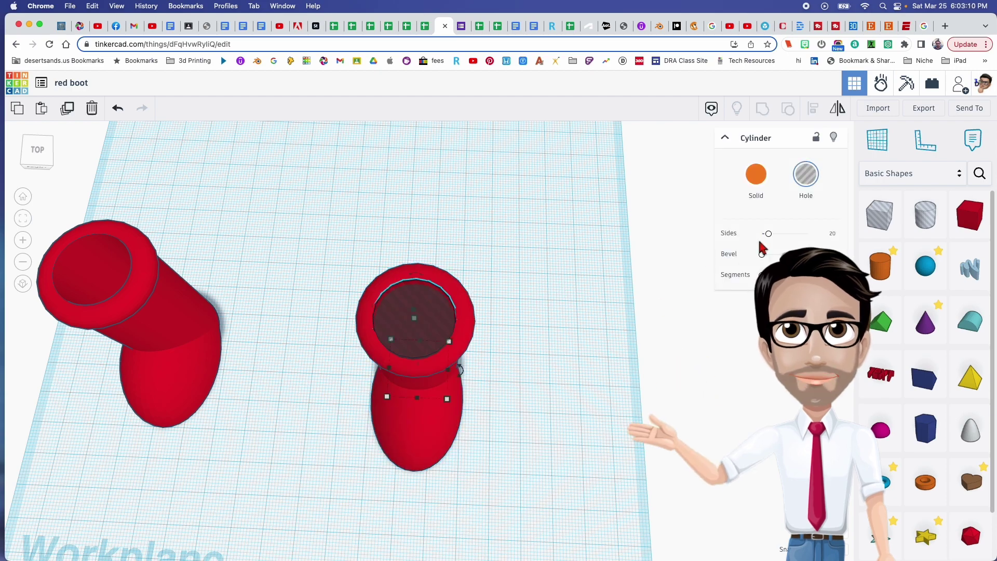
{"action": "right_click_drag", "start_coordinate": [594, 329], "coordinate": [359, 235]}
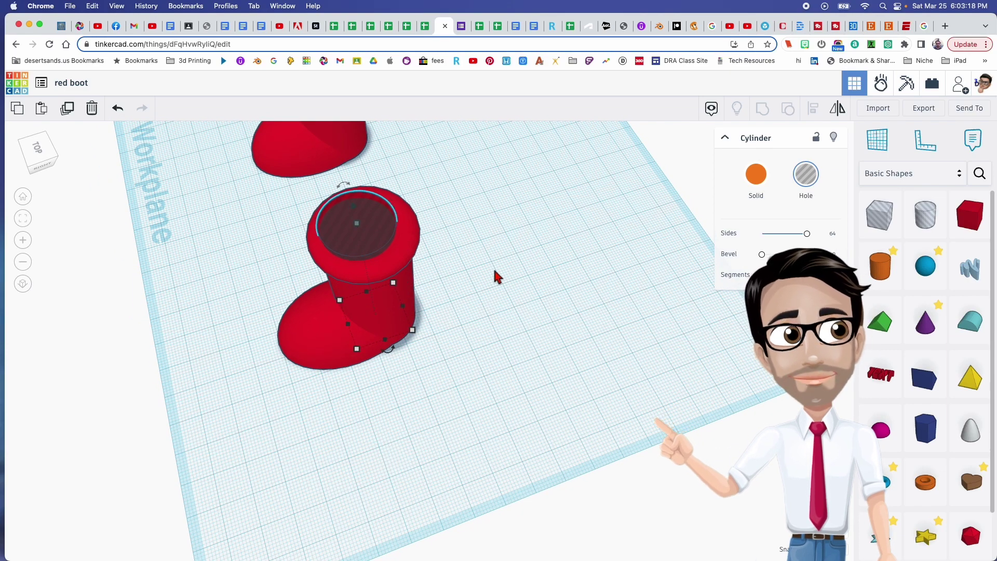
{"action": "right_click_drag", "start_coordinate": [445, 269], "coordinate": [402, 293]}
{"action": "right_click_drag", "start_coordinate": [443, 347], "coordinate": [491, 311]}
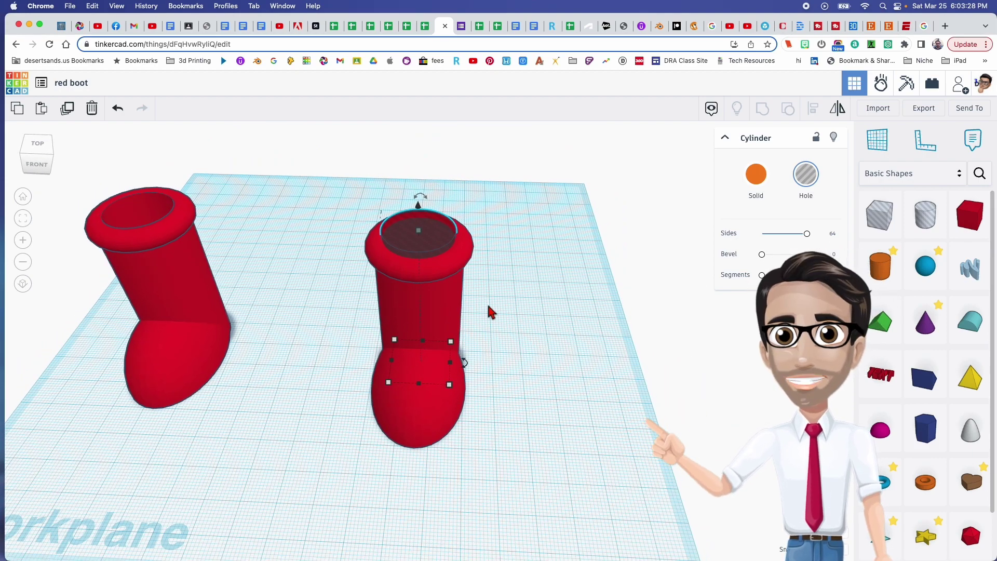
{"action": "scroll", "coordinate": [490, 312], "scroll_direction": "up", "scroll_amount": 6}
{"action": "right_click_drag", "start_coordinate": [438, 337], "coordinate": [474, 331]}
{"action": "scroll", "coordinate": [474, 331], "scroll_direction": "down", "scroll_amount": 5}
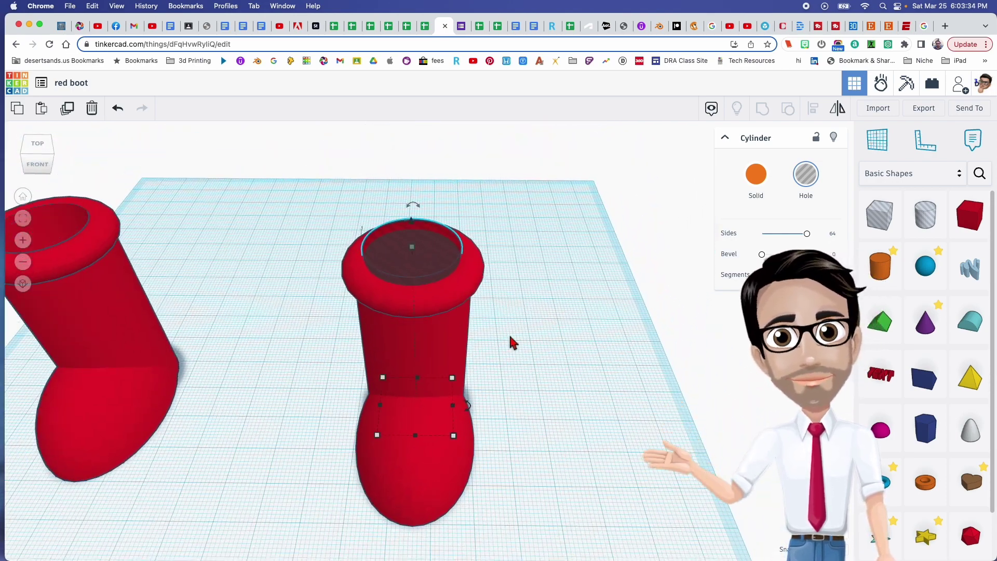
{"action": "scroll", "coordinate": [511, 342], "scroll_direction": "down", "scroll_amount": 2}
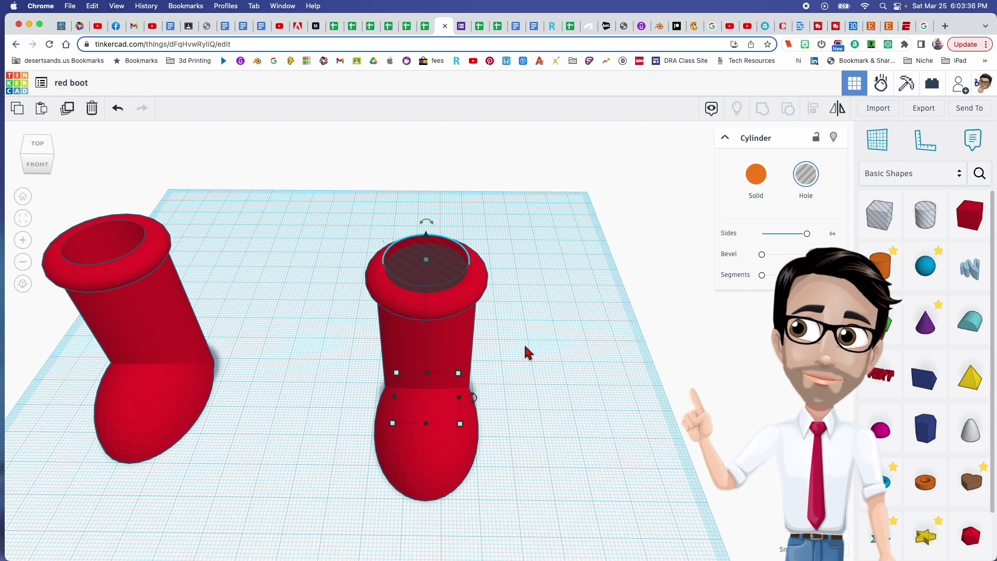
{"action": "middle_click_drag", "start_coordinate": [527, 352], "coordinate": [439, 335]}
{"action": "right_click_drag", "start_coordinate": [460, 322], "coordinate": [516, 303]}
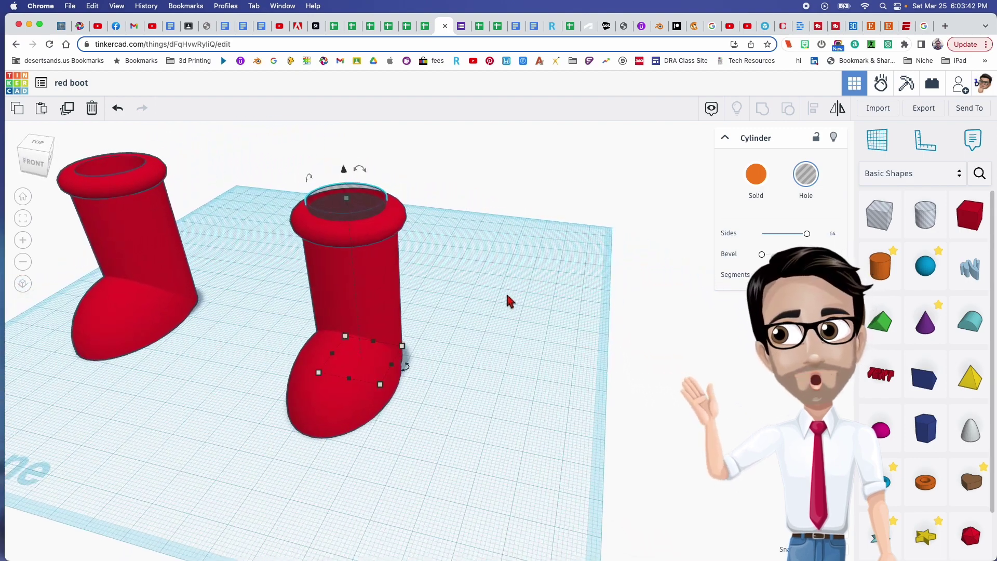